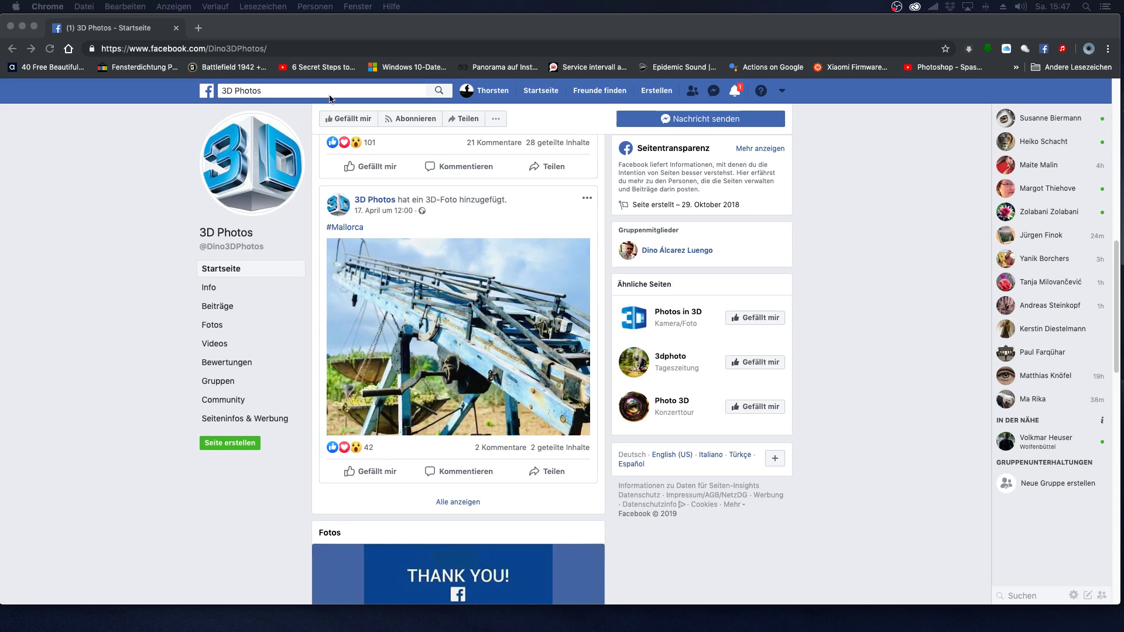
Step: Look at the Mallorca 3D photo post on the 3D Photos Facebook page and clear the browser window away from the desktop
drag(287, 22, 285, 24)
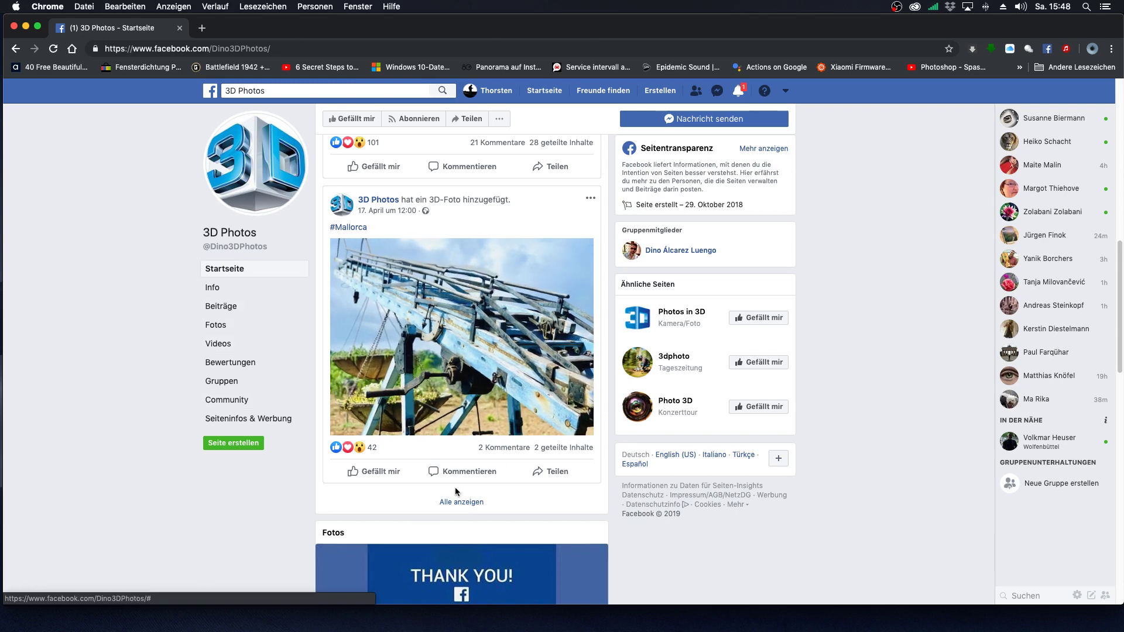
scroll(396, 353, down, 2)
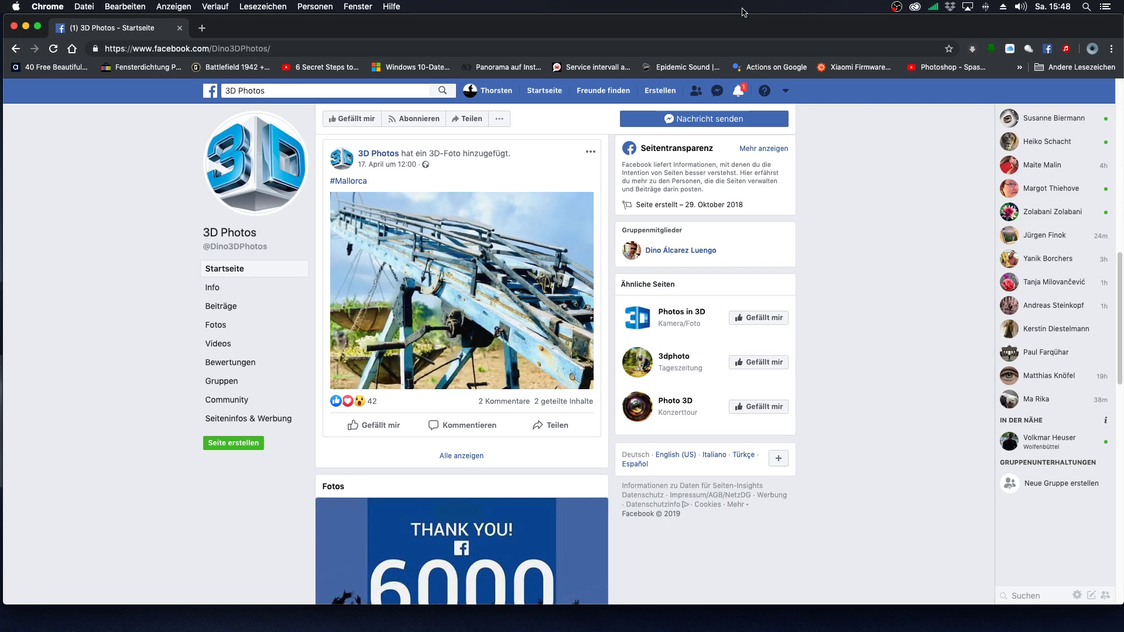
drag(724, 24, 106, 50)
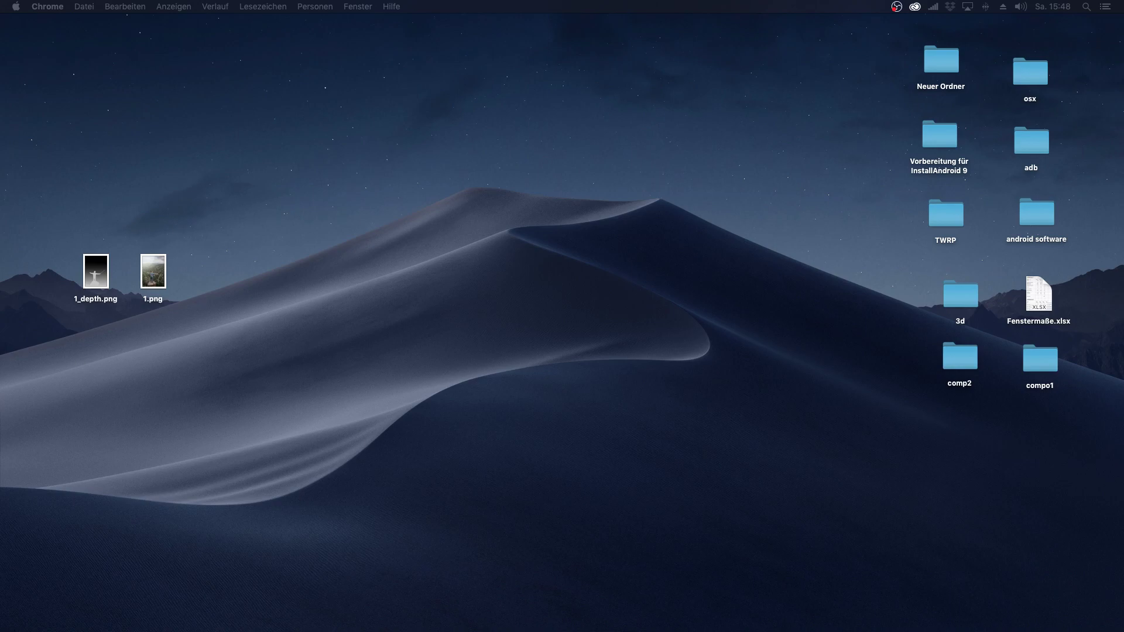
Step: Open the 3d folder on the desktop and browse its photos and matching depth images
double_click(958, 308)
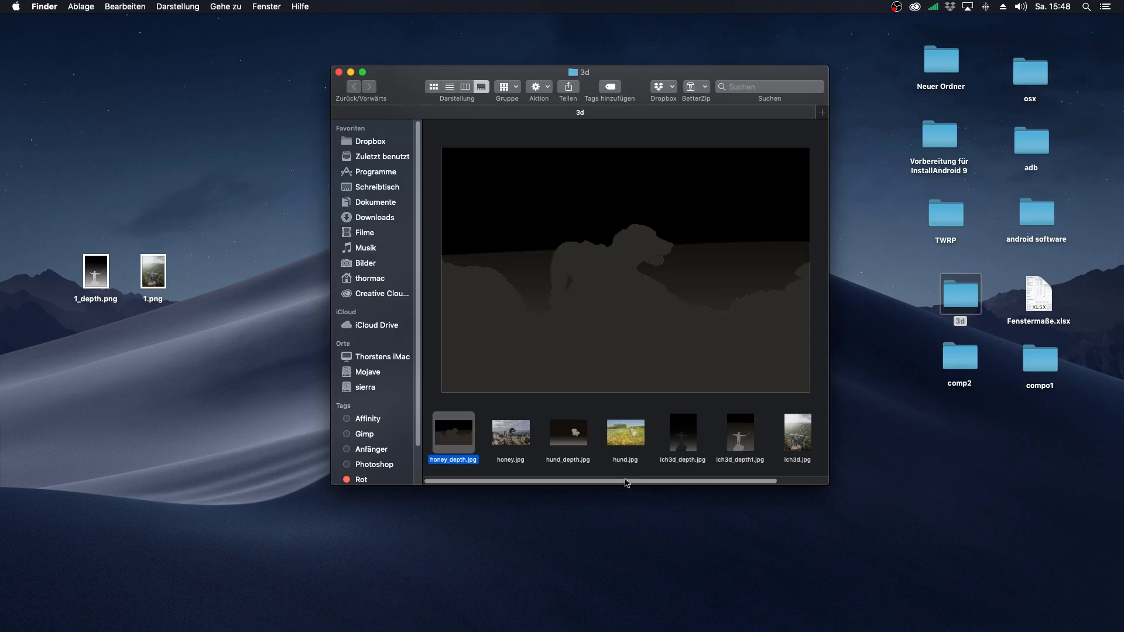
drag(628, 481, 717, 498)
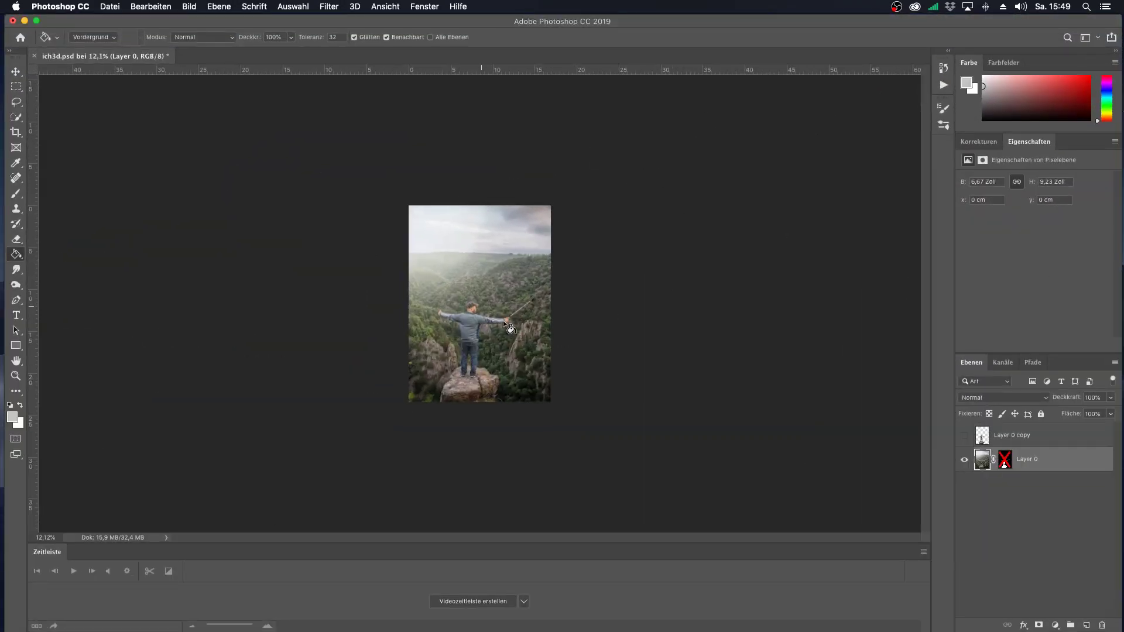
Step: In Photoshop, compare the full photo on Layer 0 with the cut-out figure on Layer 0 copy by toggling their visibility
scroll(506, 321, up, 2)
scroll(507, 318, down, 2)
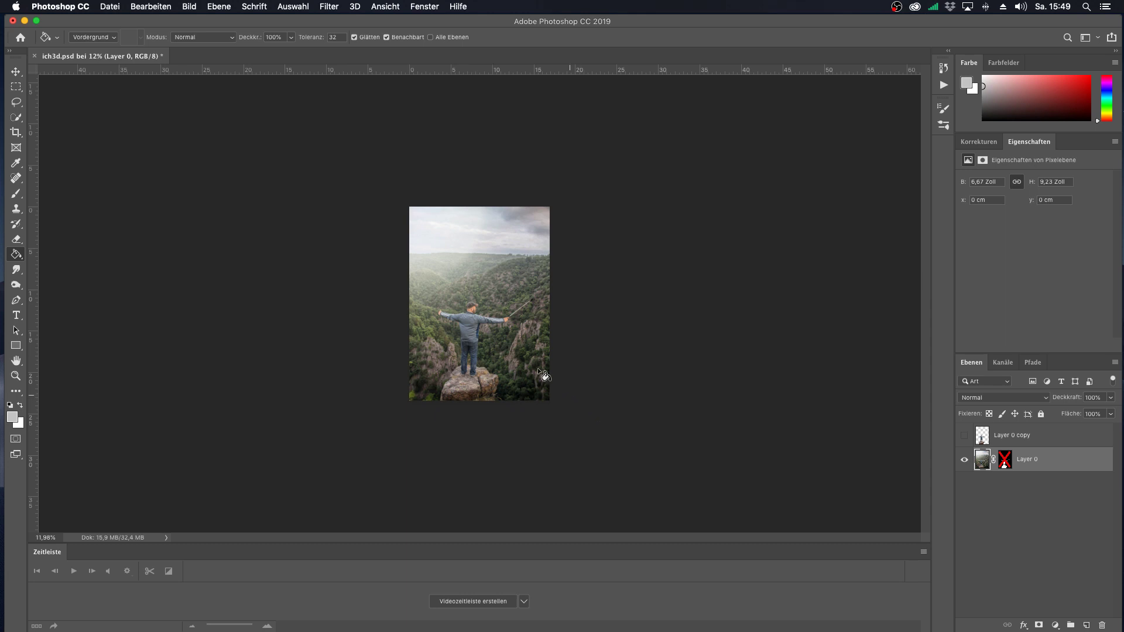
scroll(527, 360, up, 2)
scroll(526, 355, up, 3)
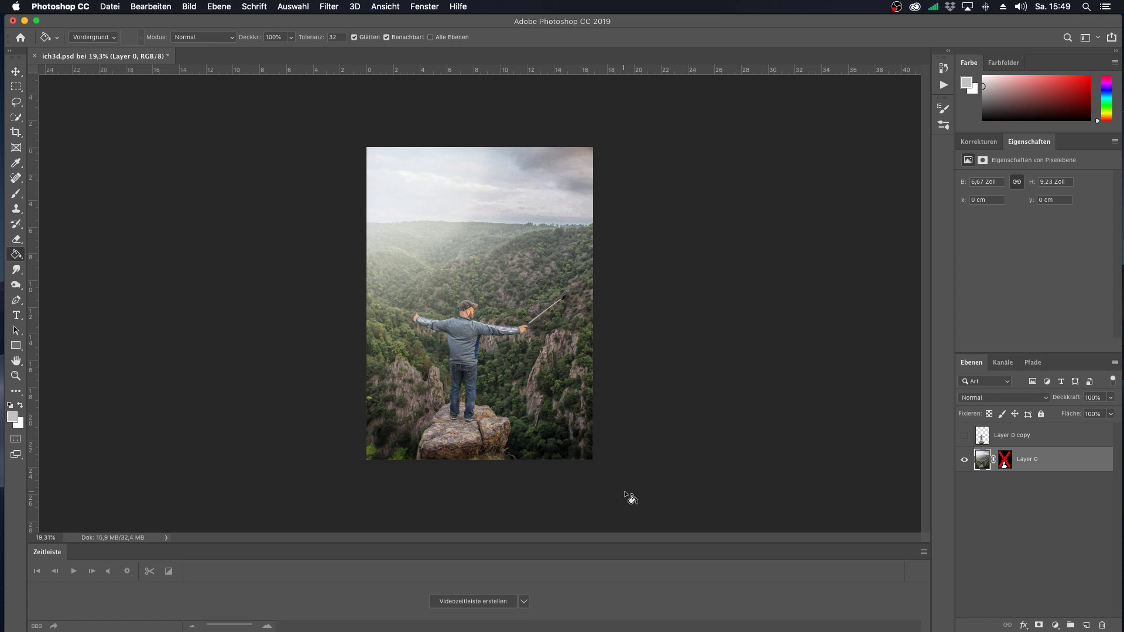
click(963, 461)
click(964, 435)
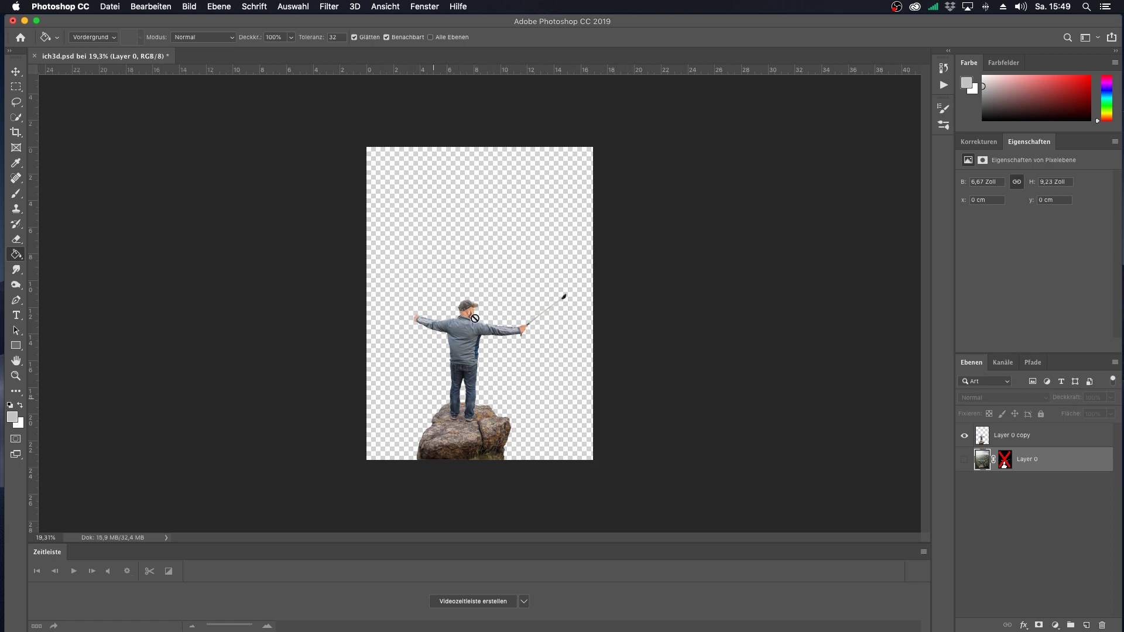
click(963, 436)
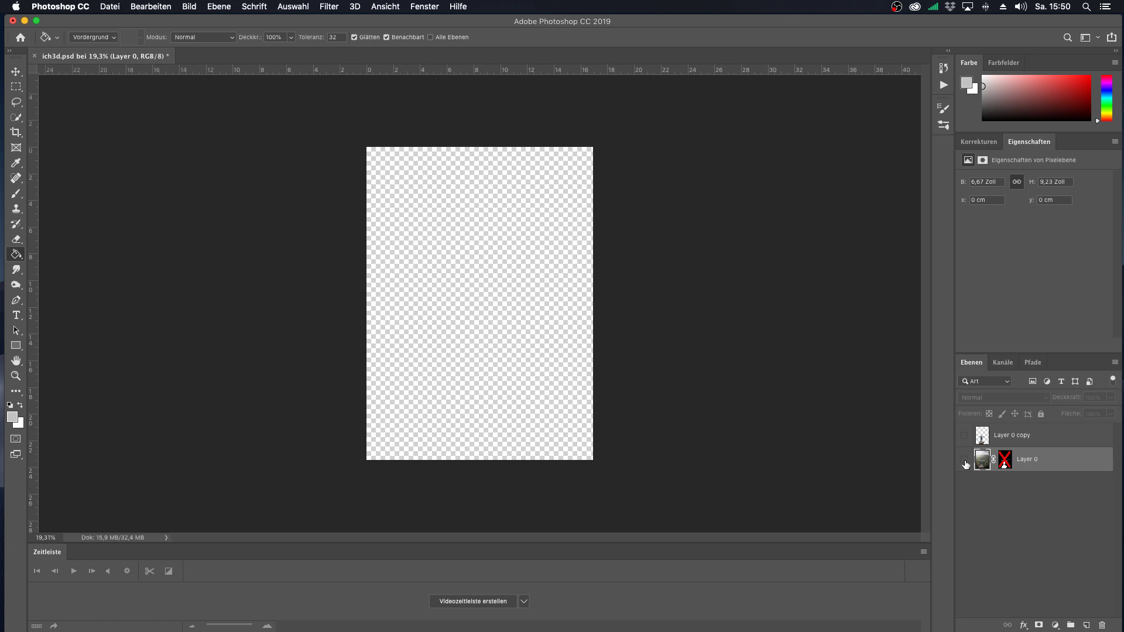
click(963, 460)
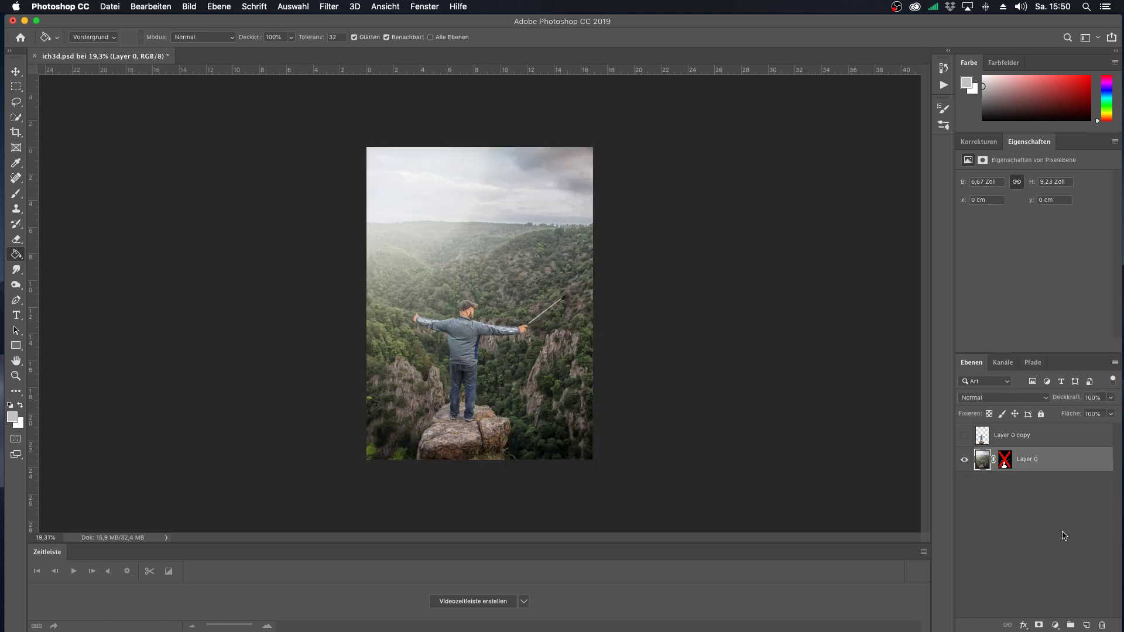
Step: Add a new empty layer directly above Layer 0 and name it himmel
click(1085, 625)
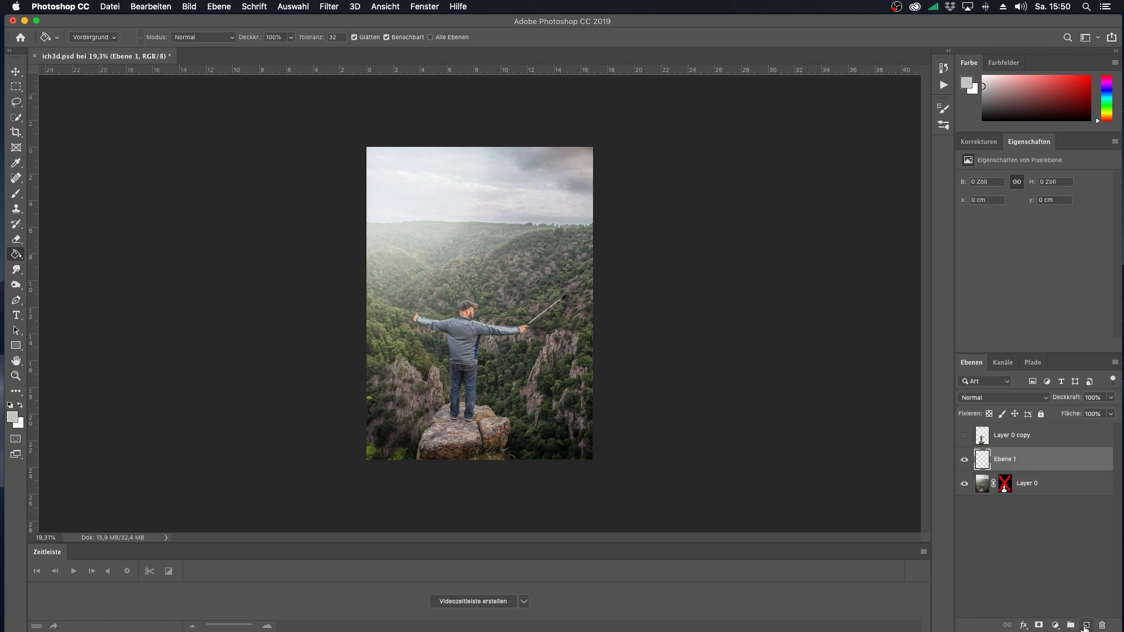
double_click(1017, 462)
text(himmel)
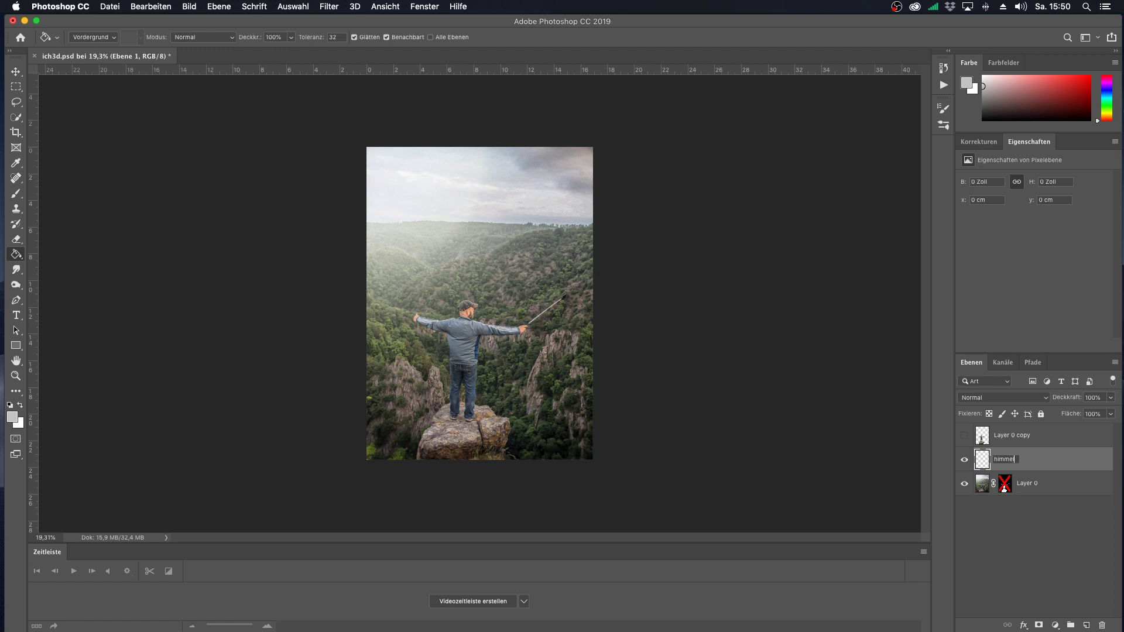
key(Return)
Step: Check the image's pixel dimensions and resolution without changing them
click(189, 7)
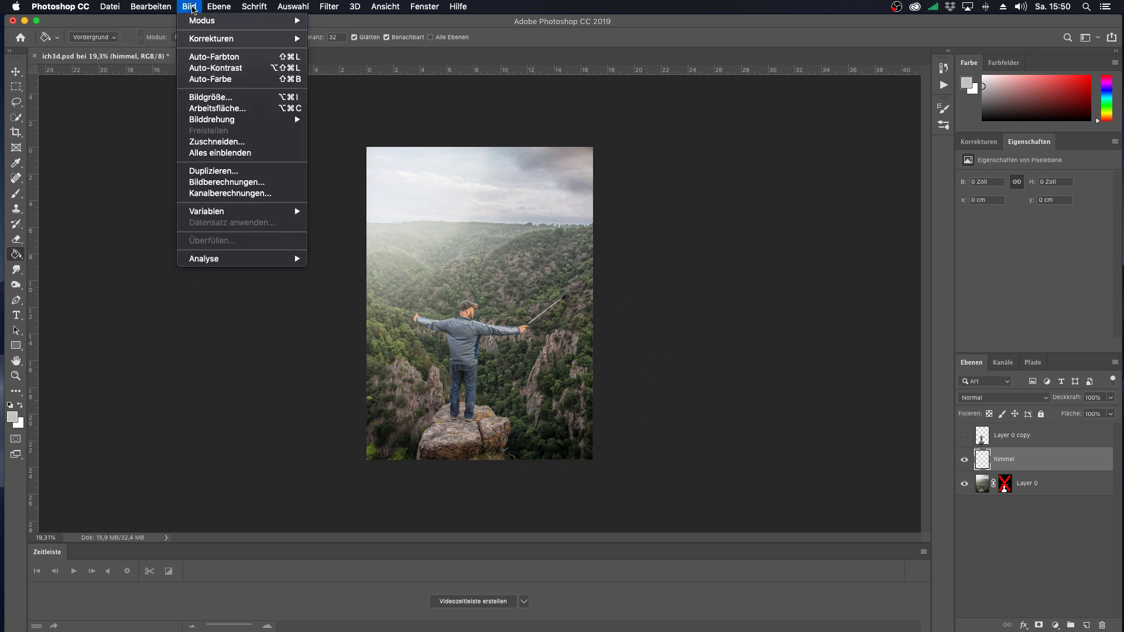
click(211, 97)
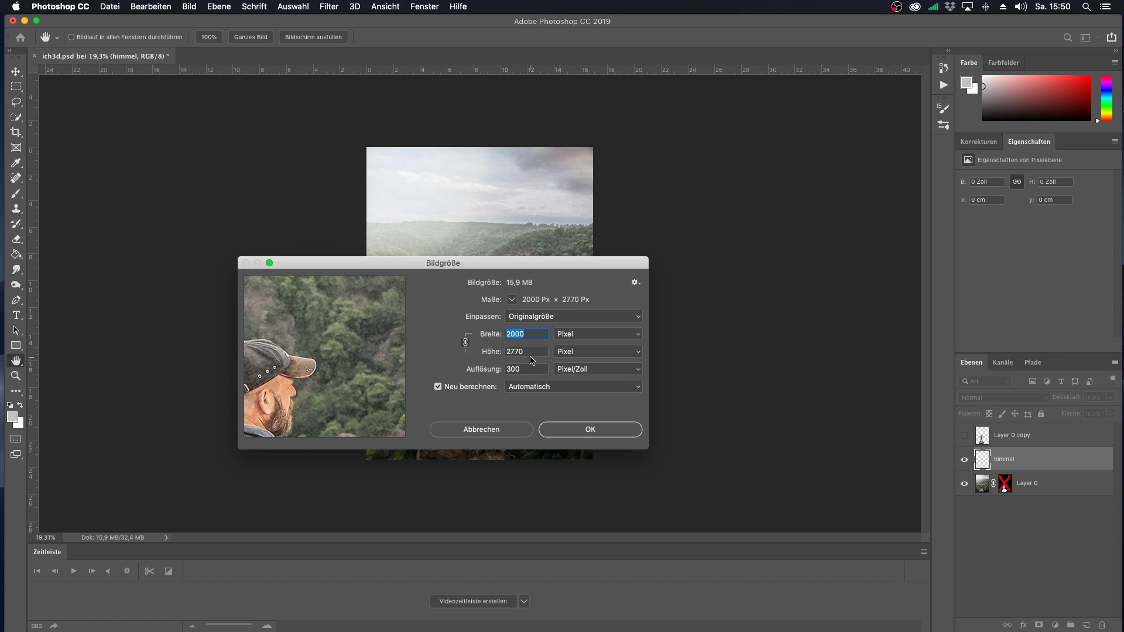
click(510, 432)
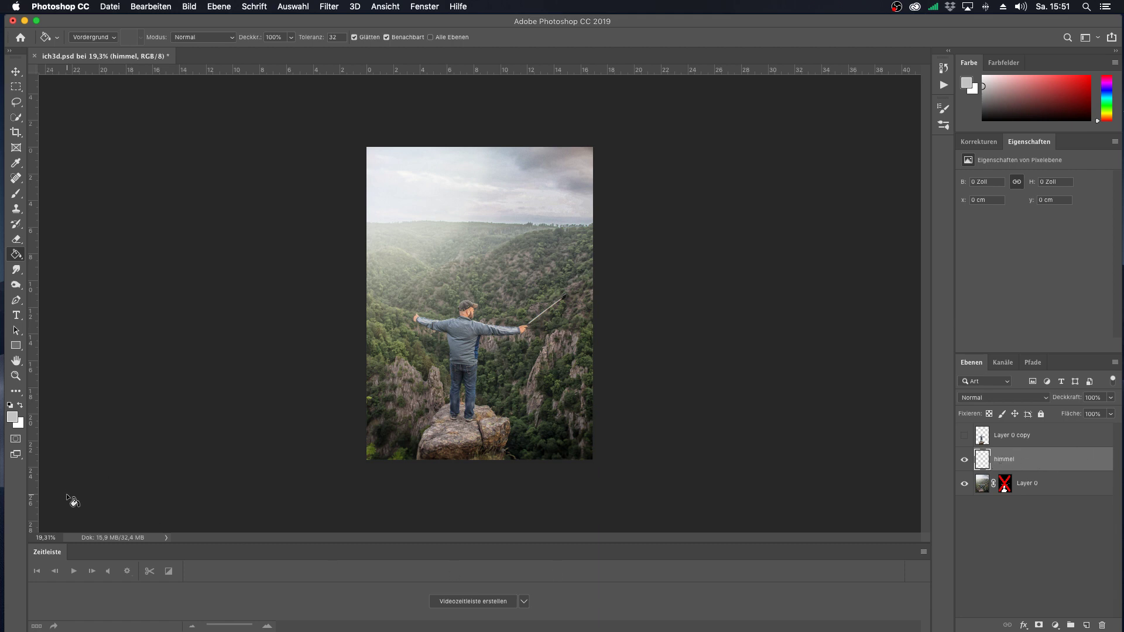
Step: Trace the treeline on the horizon with a Pen tool path from the photo's left edge to just beyond its right edge
click(16, 302)
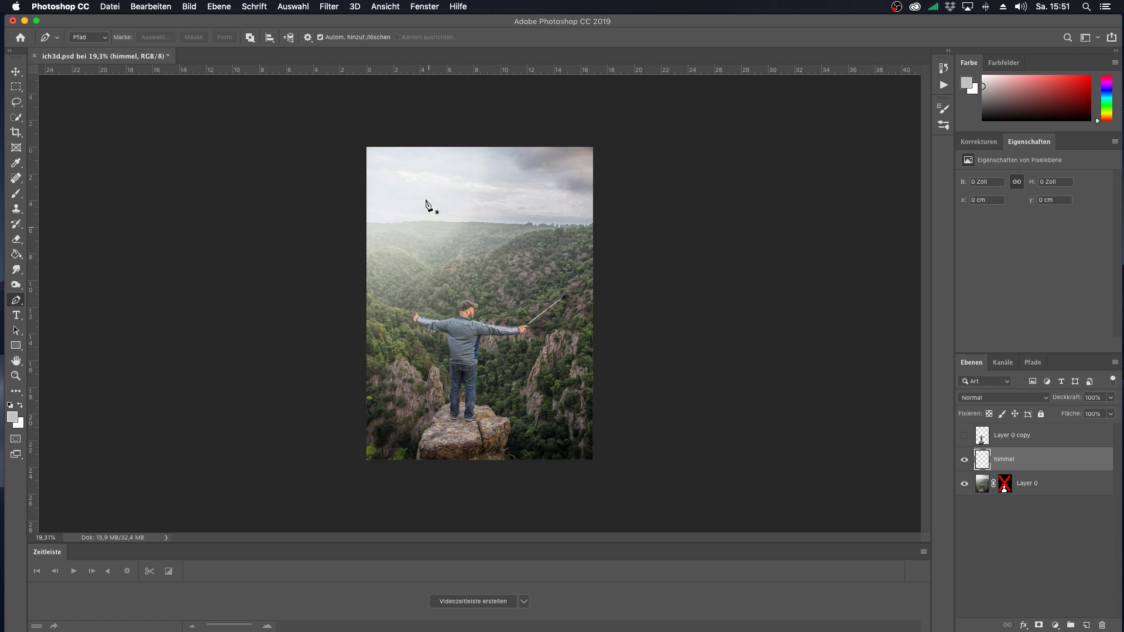
scroll(409, 156, up, 3)
scroll(405, 170, up, 1)
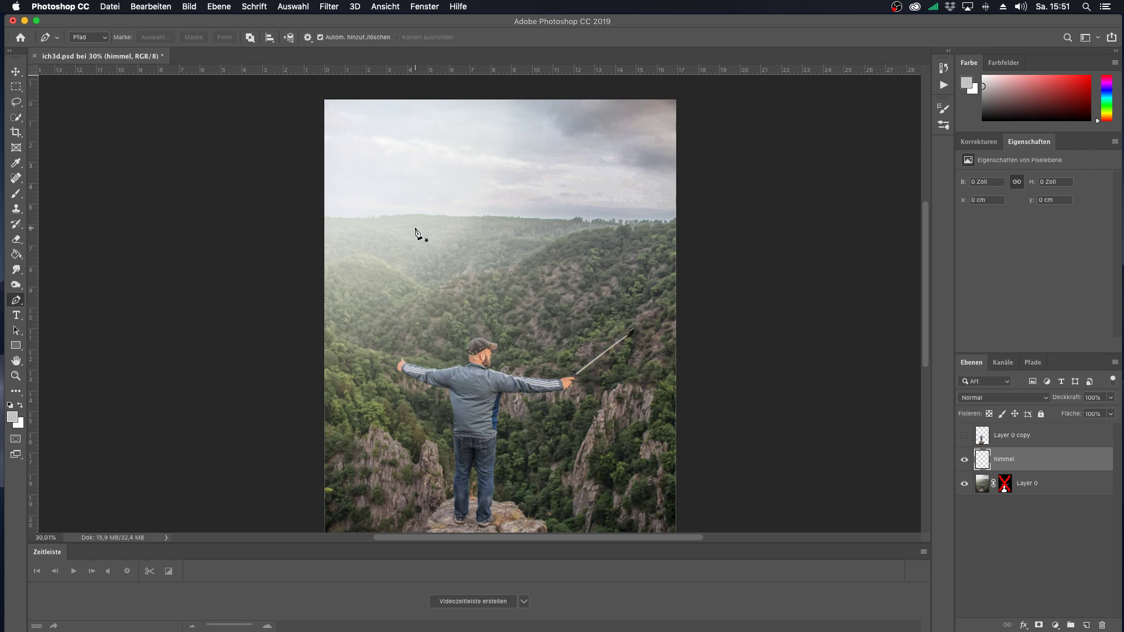
key(space)
key(super+r)
drag(451, 166, 404, 208)
key(super+r)
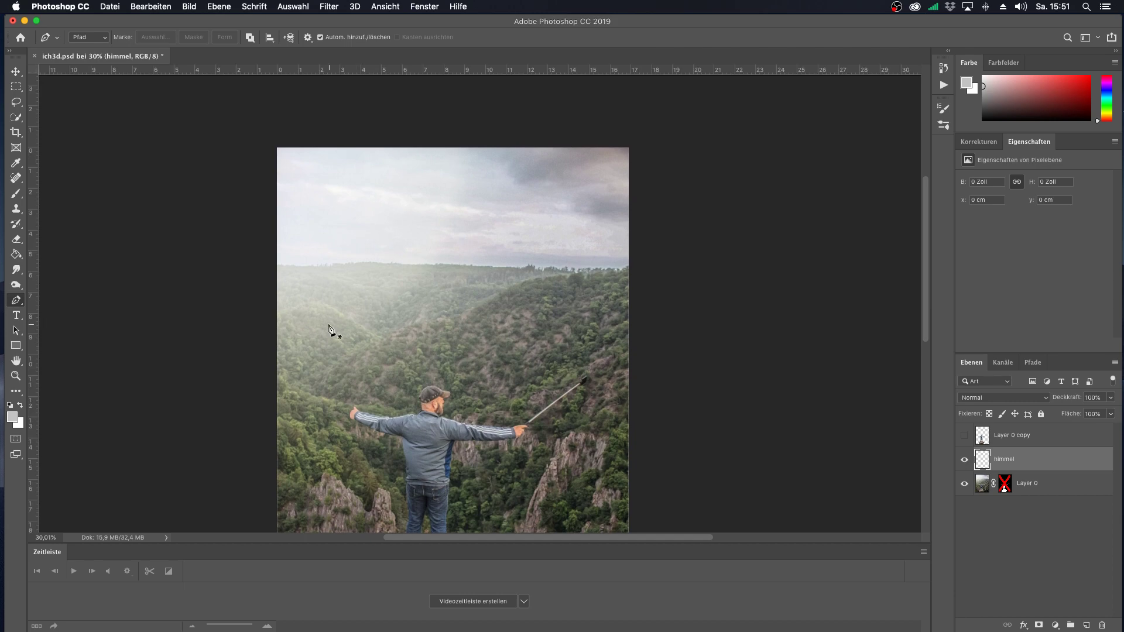
scroll(421, 275, up, 2)
scroll(419, 270, down, 5)
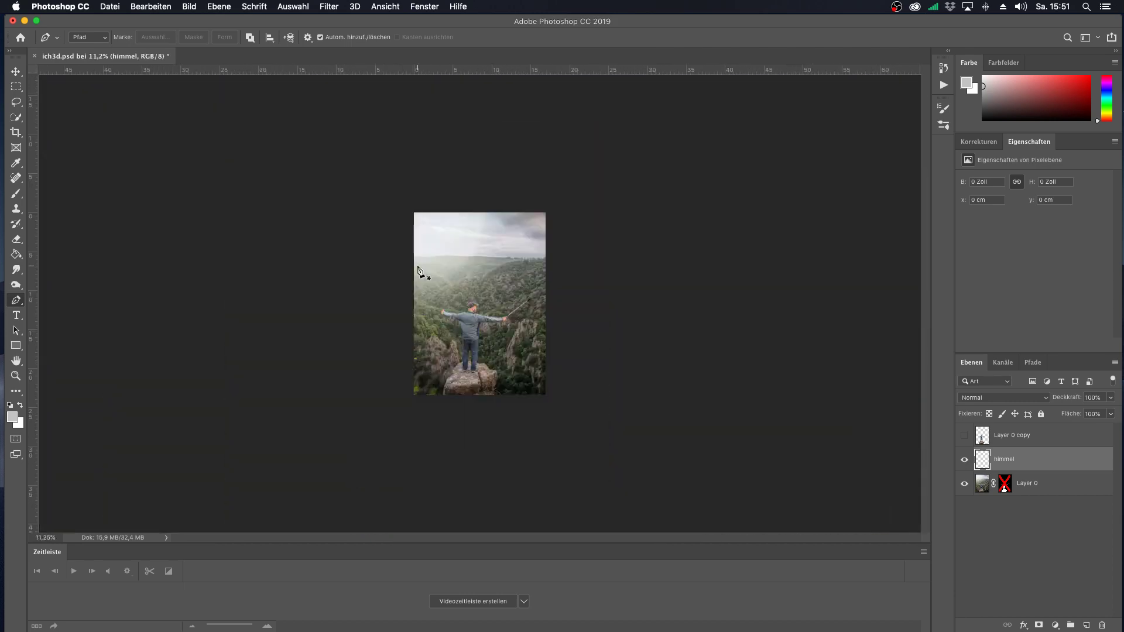
scroll(417, 270, up, 2)
scroll(484, 191, down, 4)
scroll(489, 178, up, 5)
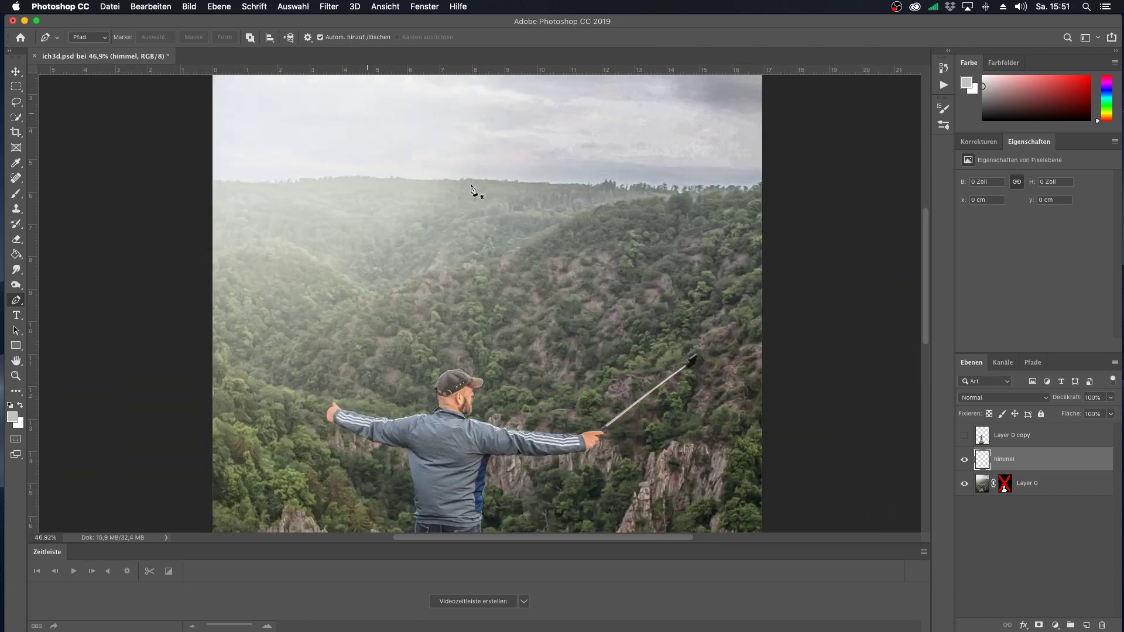
scroll(473, 187, down, 2)
key(super+r)
drag(471, 158, 462, 289)
key(super+r)
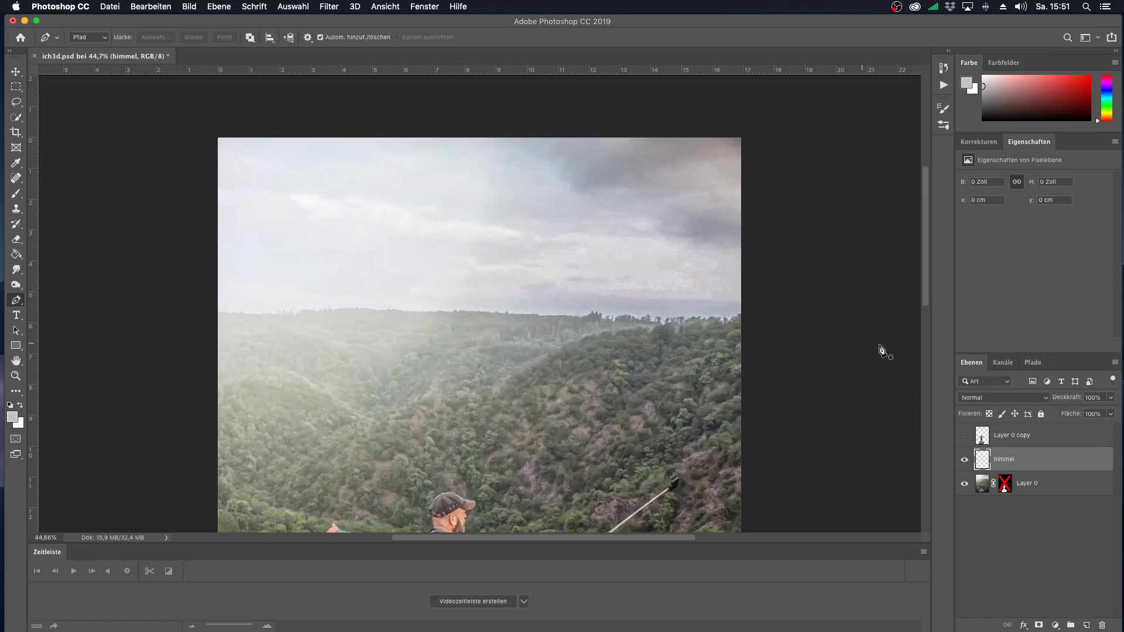
click(217, 313)
click(227, 313)
click(244, 314)
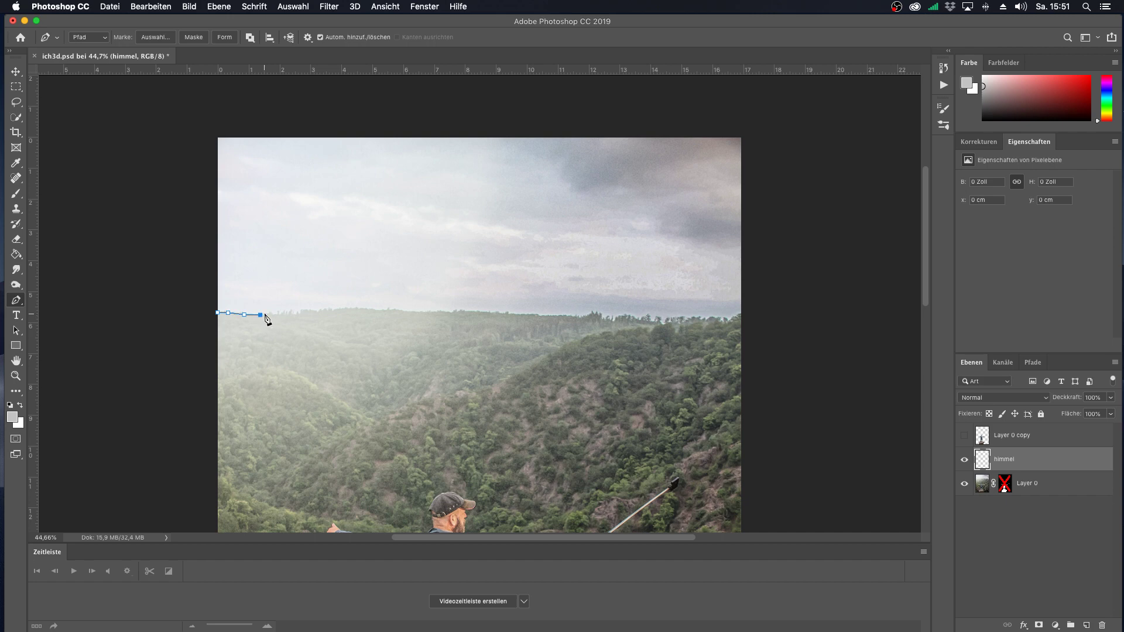
click(270, 315)
click(285, 315)
click(296, 313)
click(310, 312)
click(324, 310)
click(338, 310)
click(359, 311)
click(374, 312)
click(394, 310)
click(411, 312)
click(431, 313)
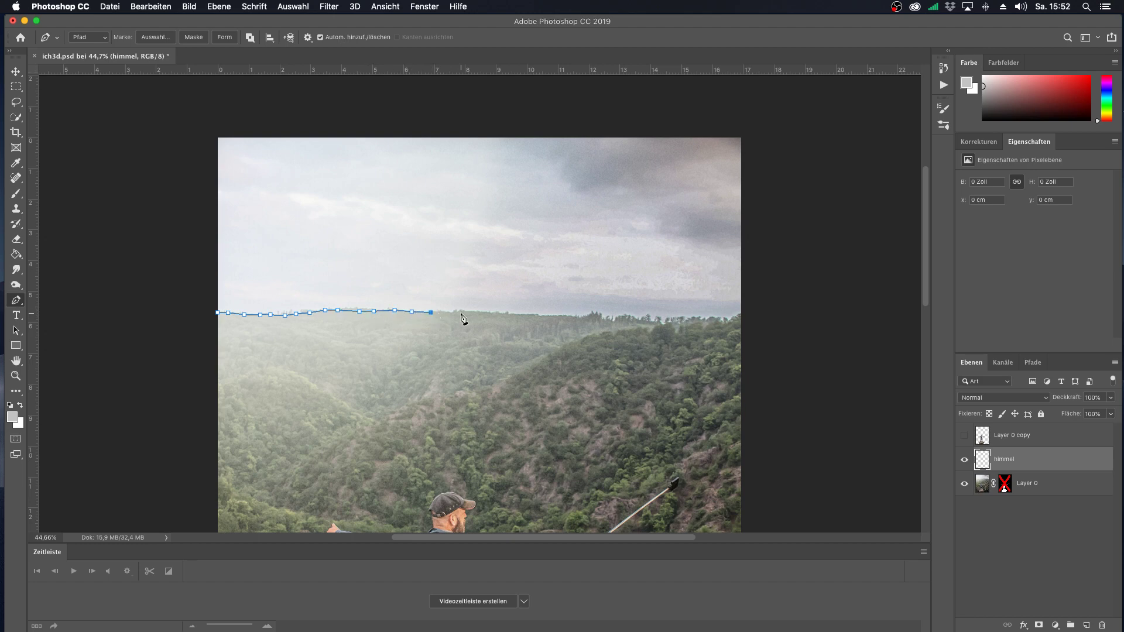
click(455, 311)
click(474, 311)
click(487, 312)
click(511, 312)
click(529, 314)
click(554, 315)
click(585, 315)
click(591, 311)
click(596, 312)
click(606, 314)
click(611, 318)
click(616, 317)
click(632, 315)
click(643, 319)
click(653, 319)
click(664, 318)
click(676, 318)
click(701, 316)
click(713, 317)
click(724, 318)
click(734, 316)
click(747, 310)
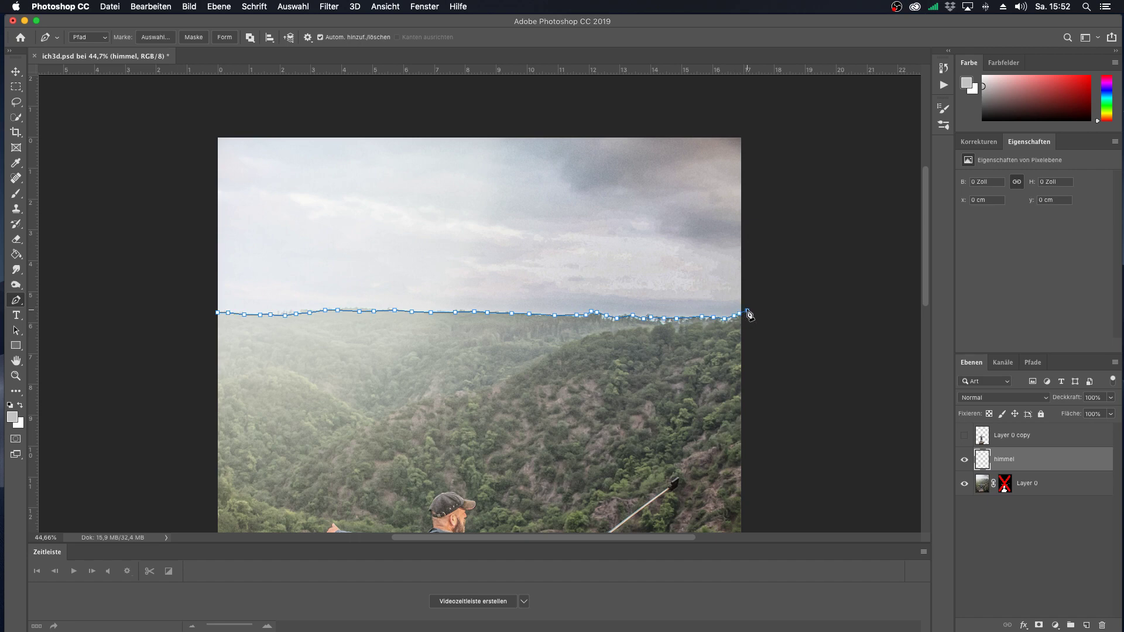
Step: Close the path around the sky outside the image borders and convert it to a new anti-aliased selection with a 0-pixel feather
click(747, 123)
click(198, 114)
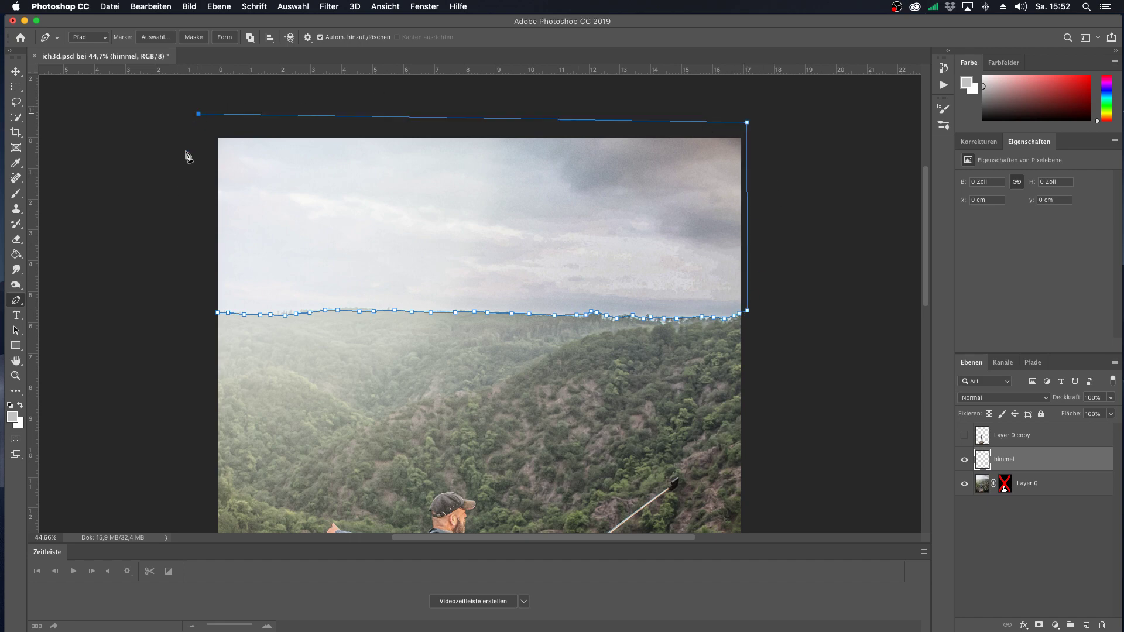
click(218, 313)
right_click(460, 220)
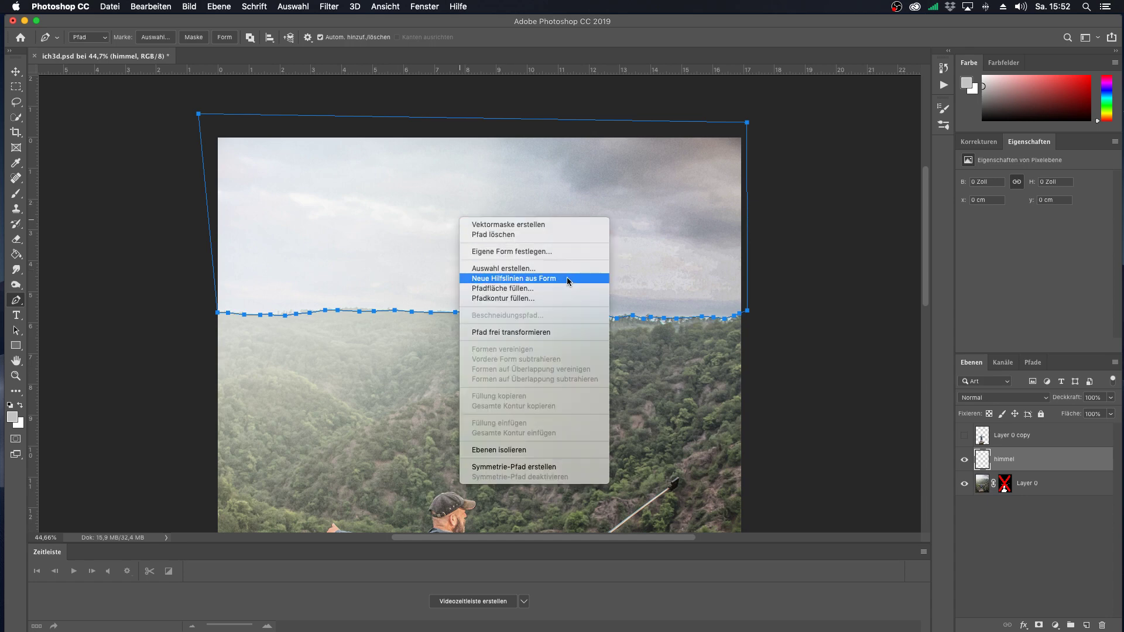
click(548, 268)
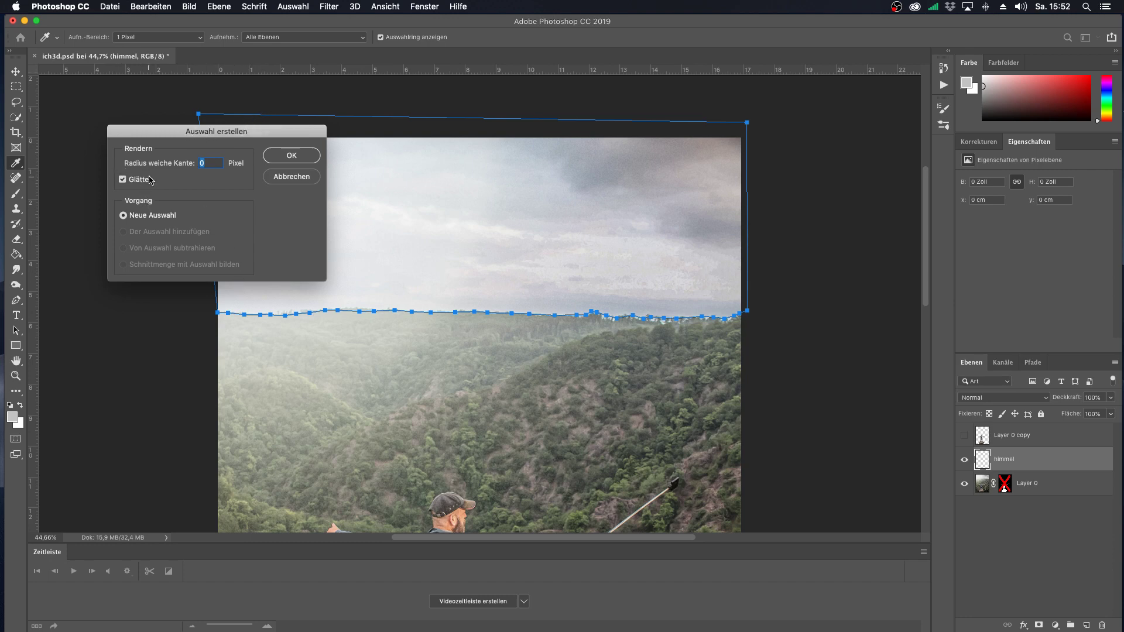
click(291, 155)
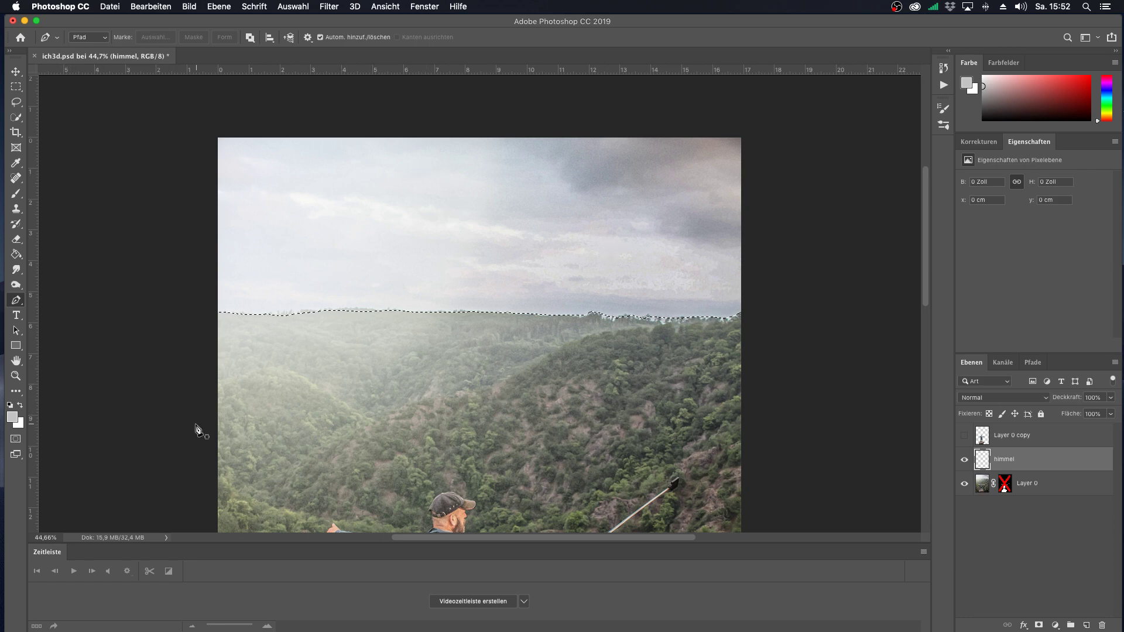
Step: Reset the colours to the defaults, with black as foreground and white as background
click(10, 406)
click(21, 405)
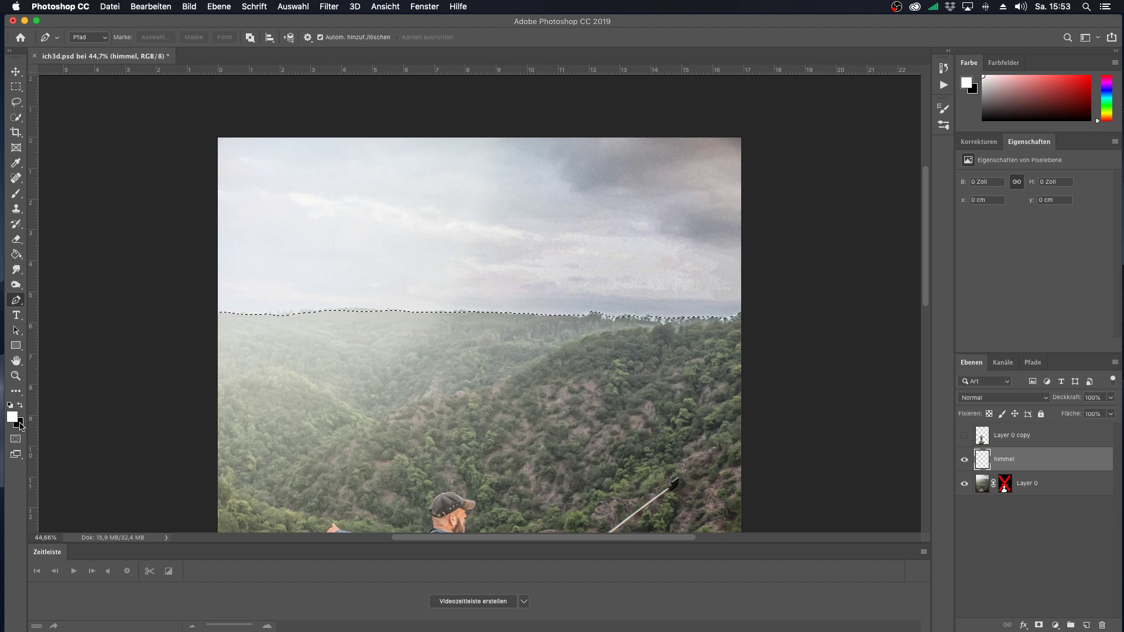
click(21, 407)
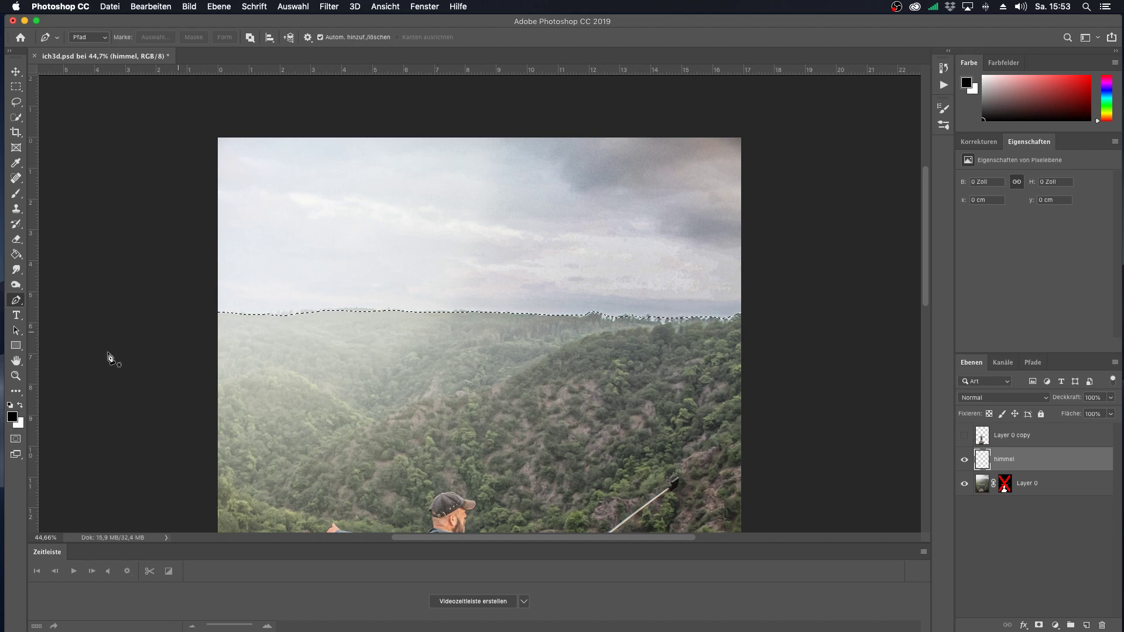
Step: Fill the sky selection on the himmel layer with black using the Paint Bucket, and deselect it
click(17, 256)
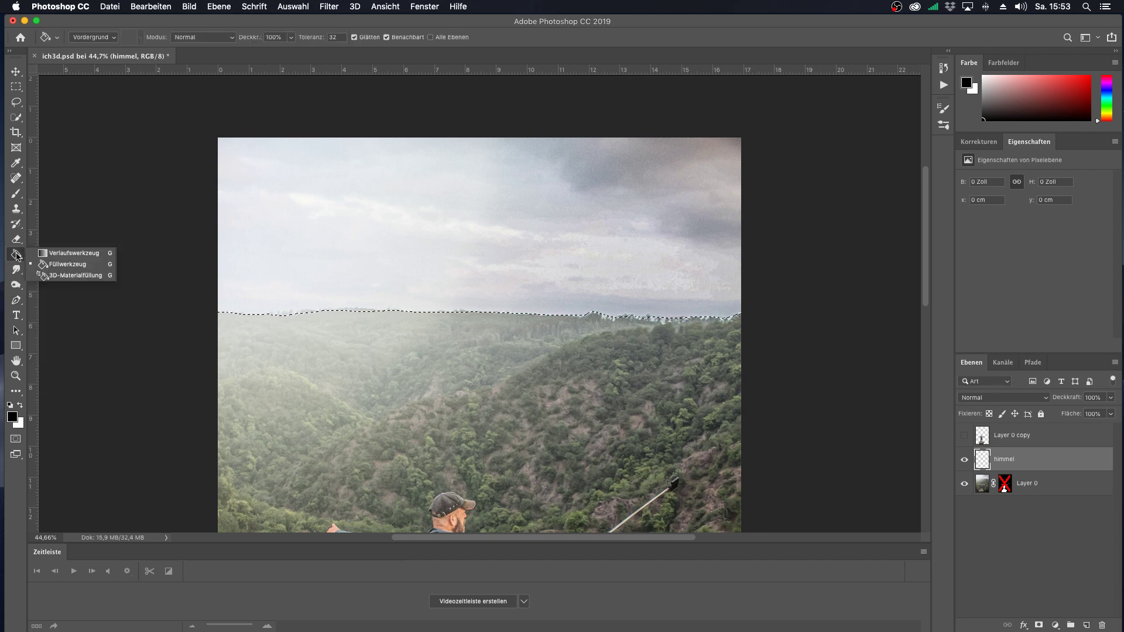
click(75, 268)
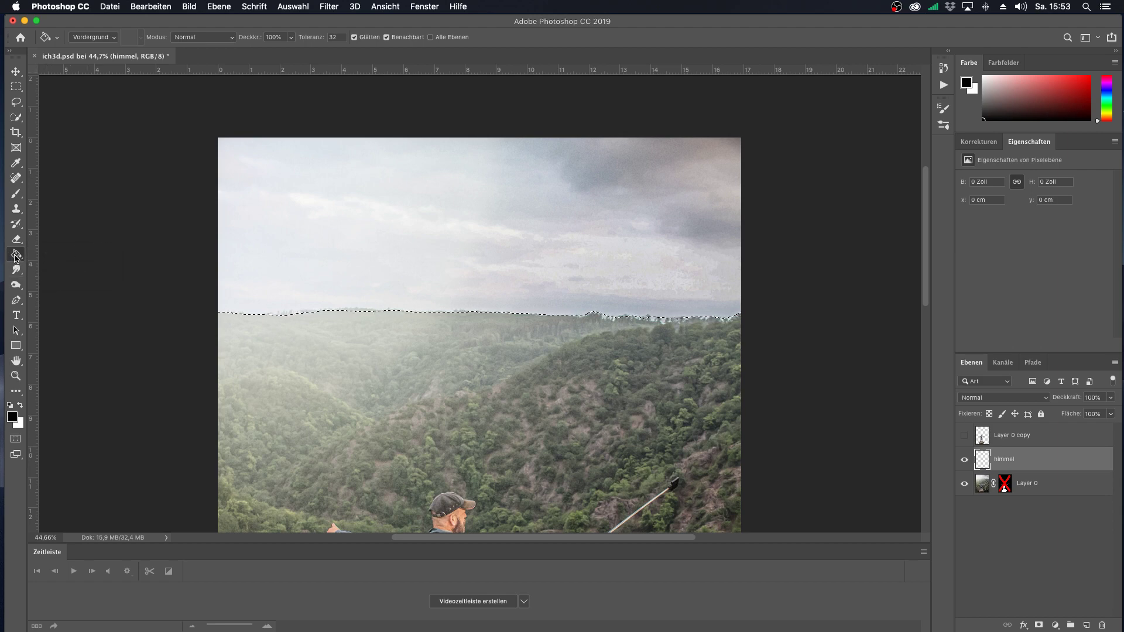
right_click(15, 258)
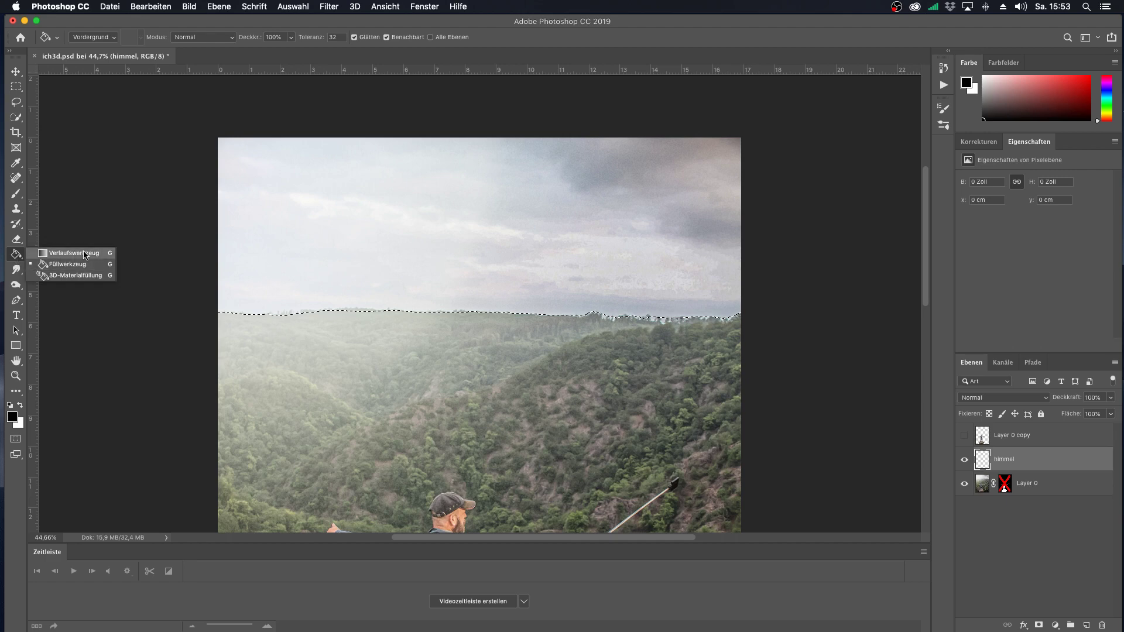
click(84, 255)
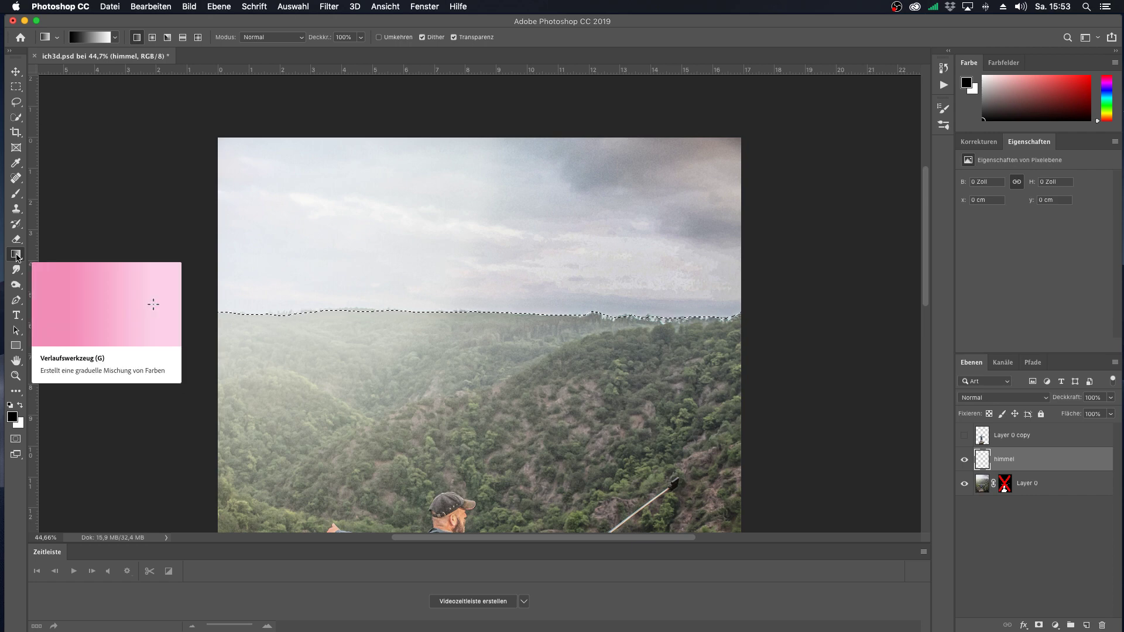
right_click(17, 255)
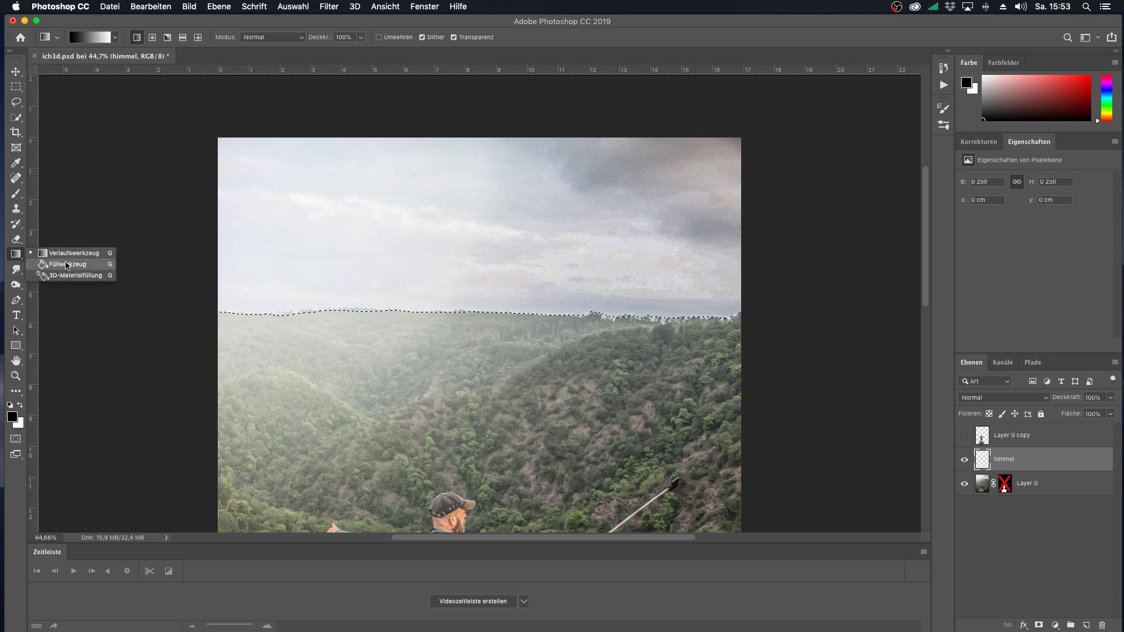
click(68, 265)
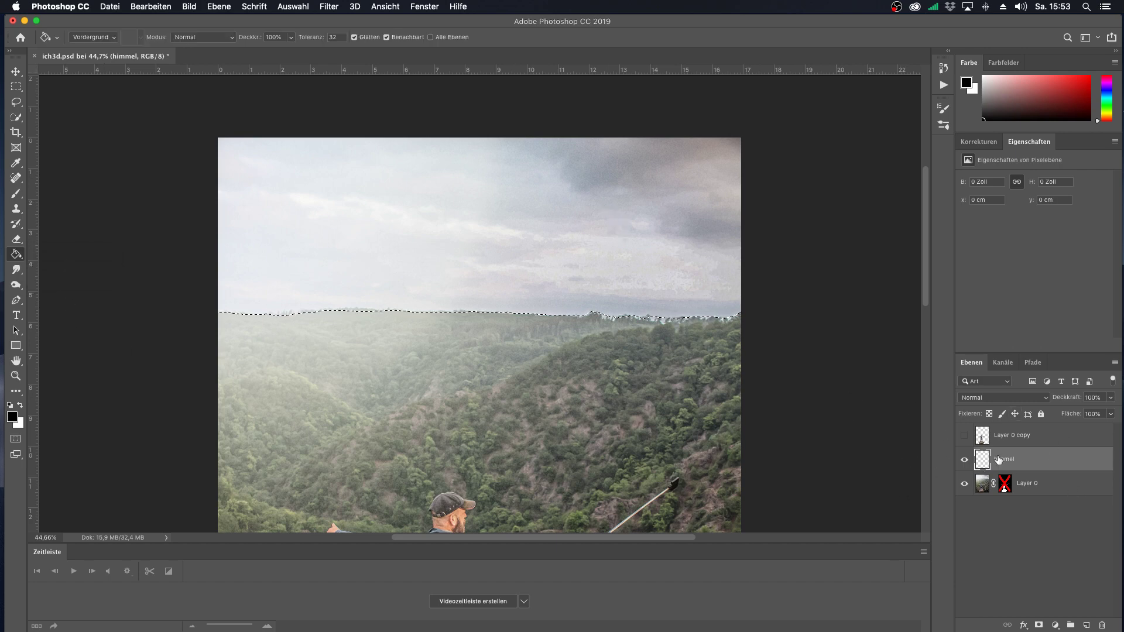
click(462, 212)
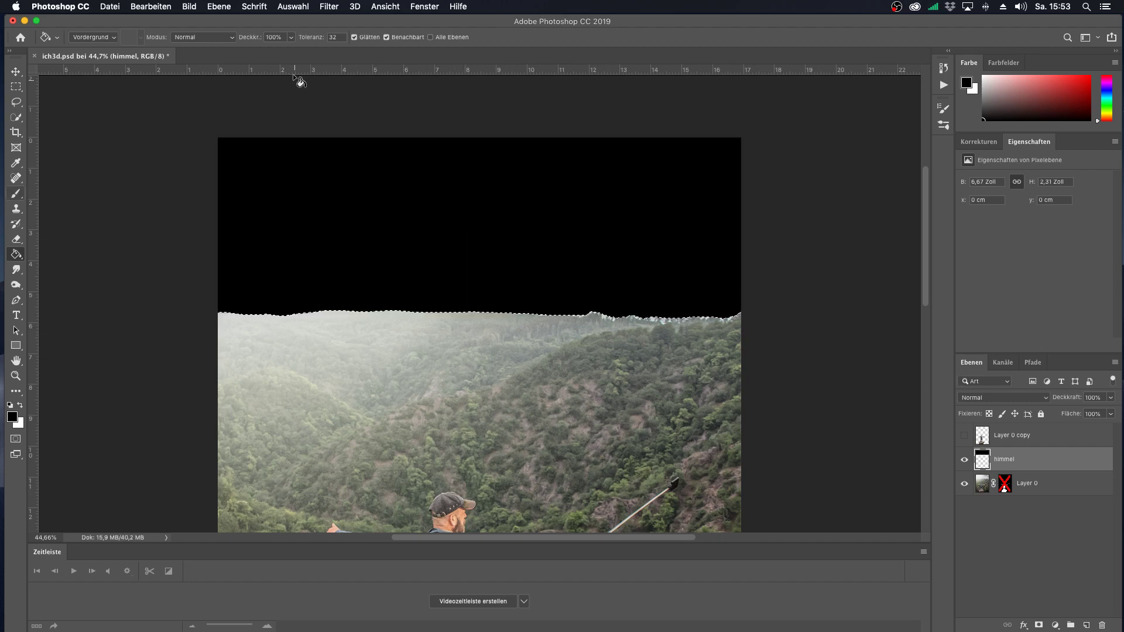
click(294, 7)
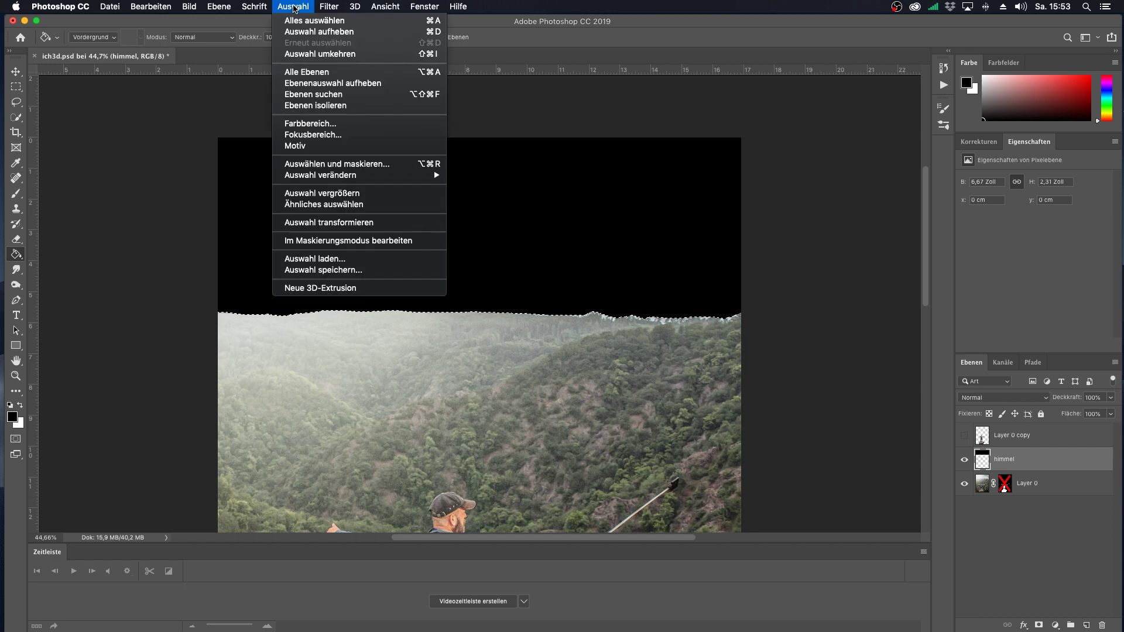
click(338, 33)
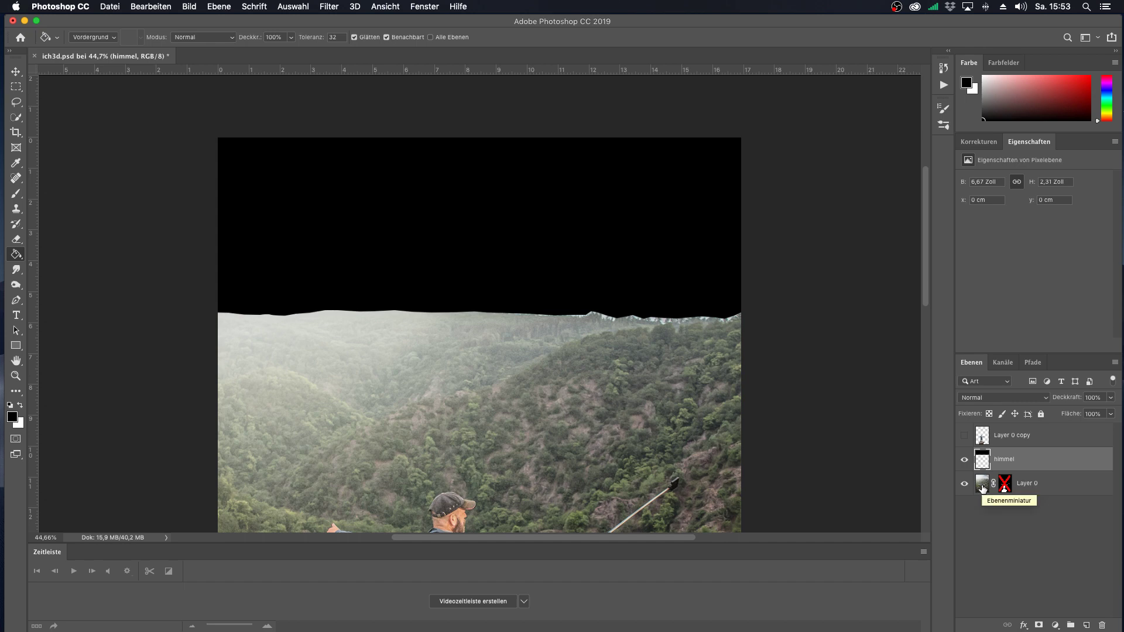
Step: Add a new layer directly above Layer 0 and name it wald
click(982, 488)
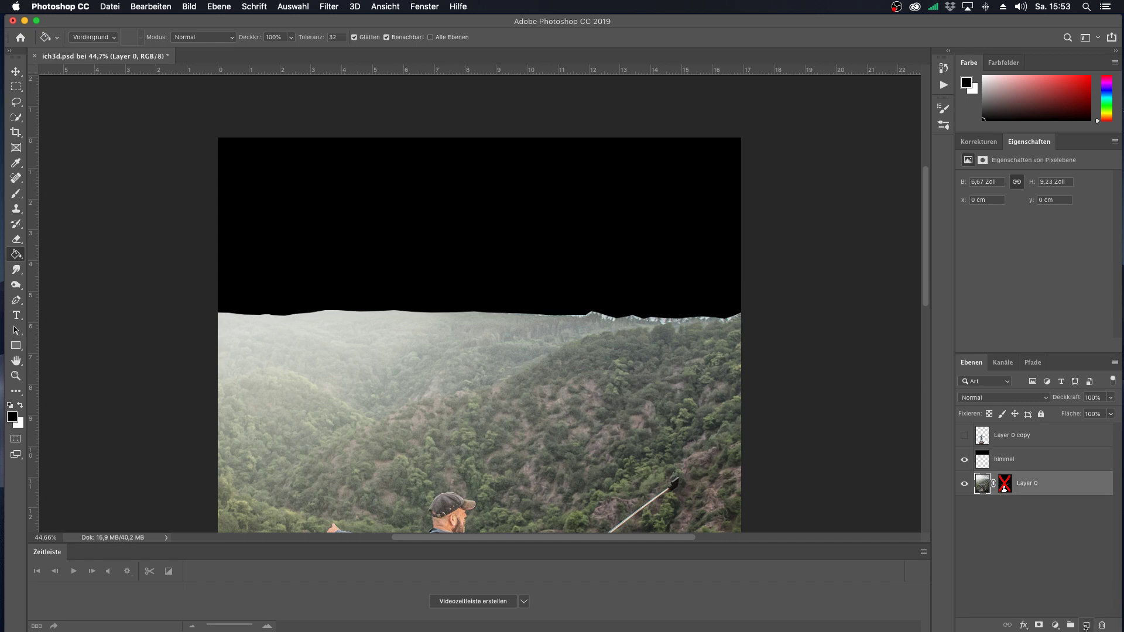
click(1086, 625)
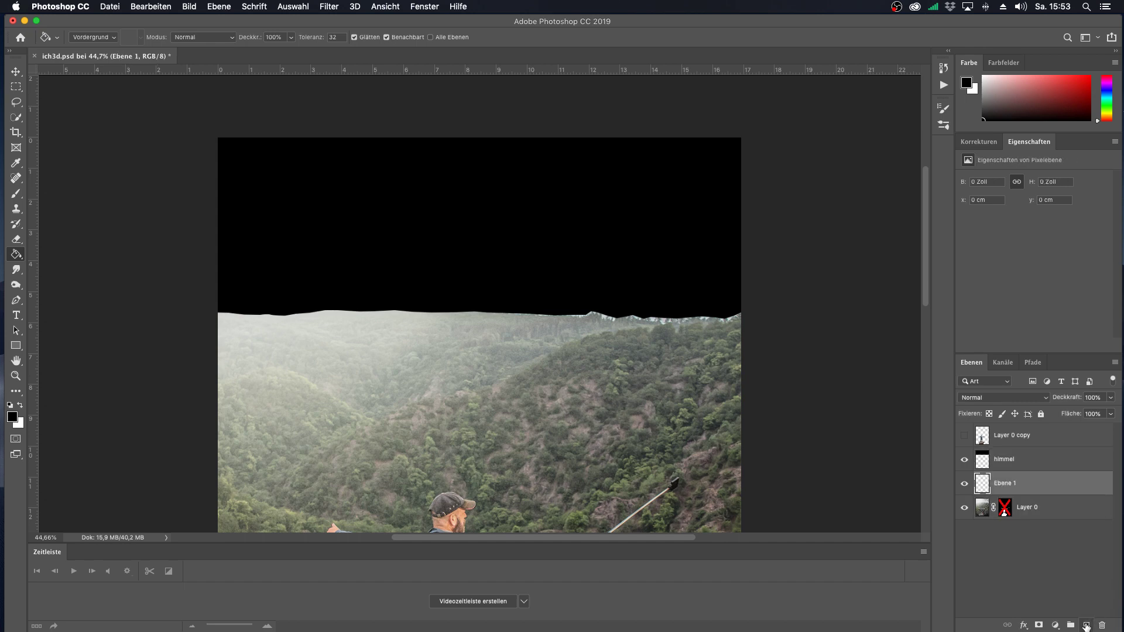
double_click(1021, 485)
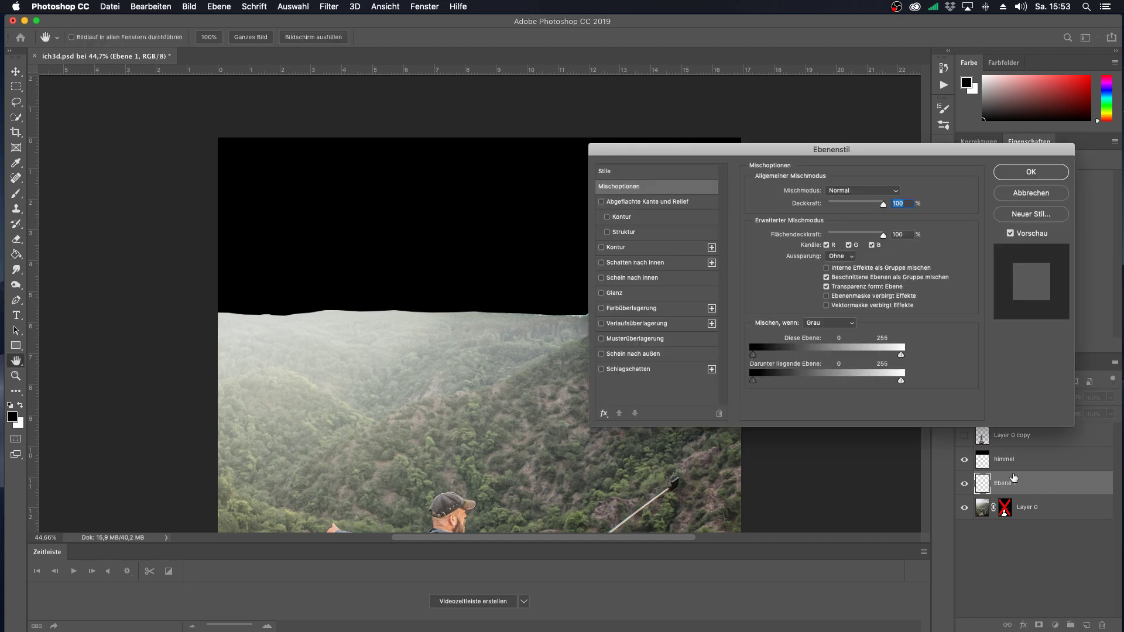
click(1042, 196)
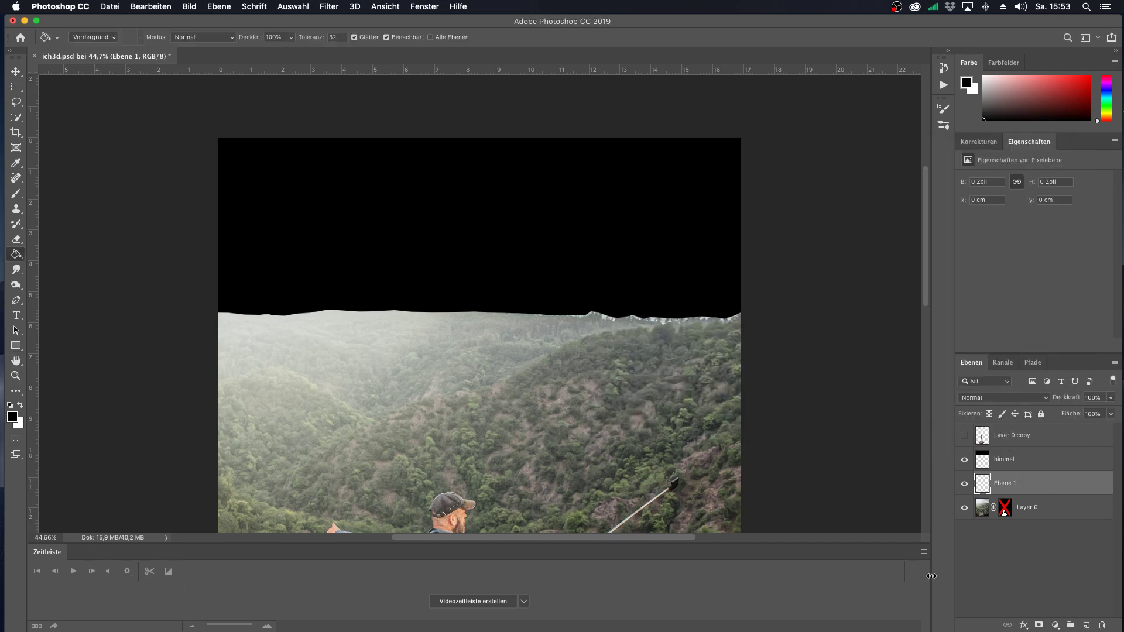
double_click(1013, 484)
text(wald)
key(Return)
Step: Fill the wald layer with a linear foreground-to-background gradient, from black at the horizon to white just below the image's lower edge
scroll(509, 374, down, 1)
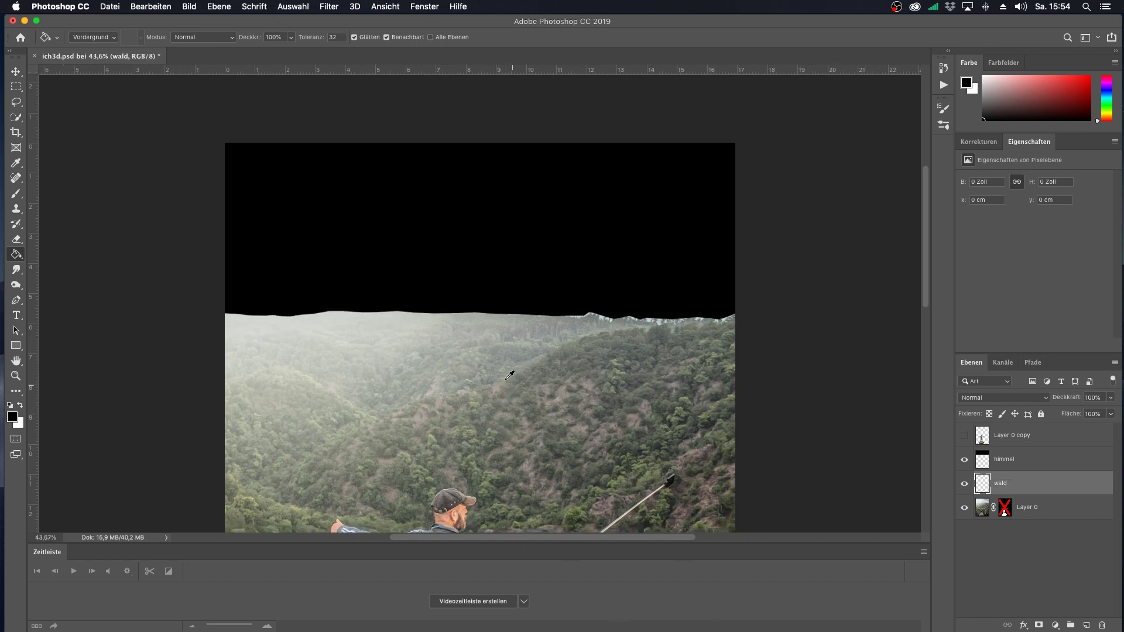
scroll(509, 375, down, 5)
scroll(520, 349, up, 3)
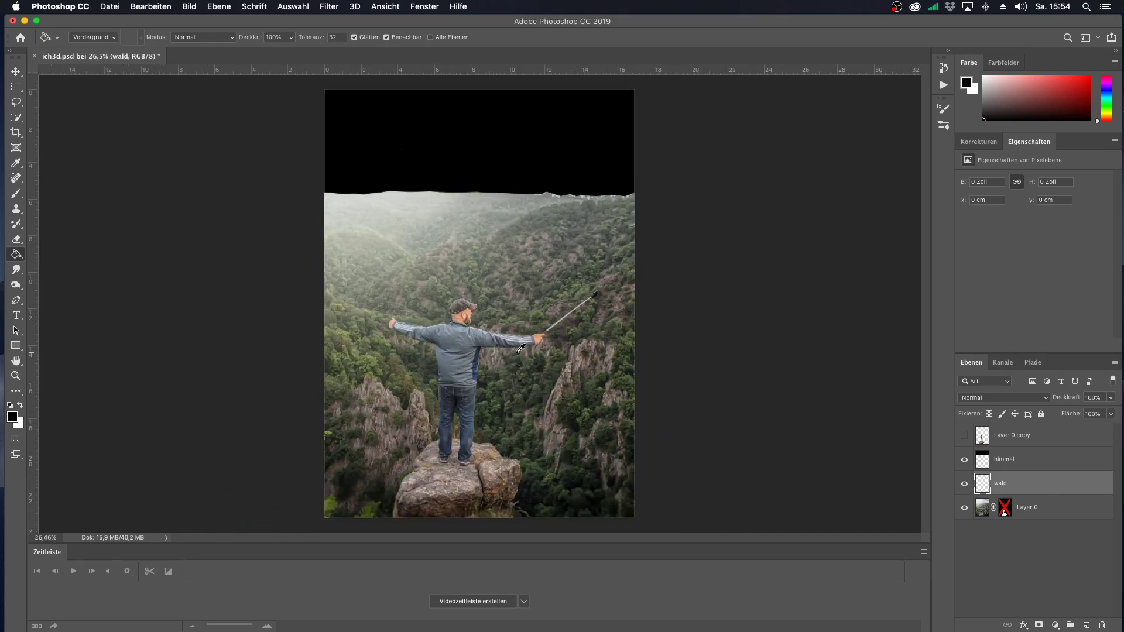
scroll(521, 348, down, 4)
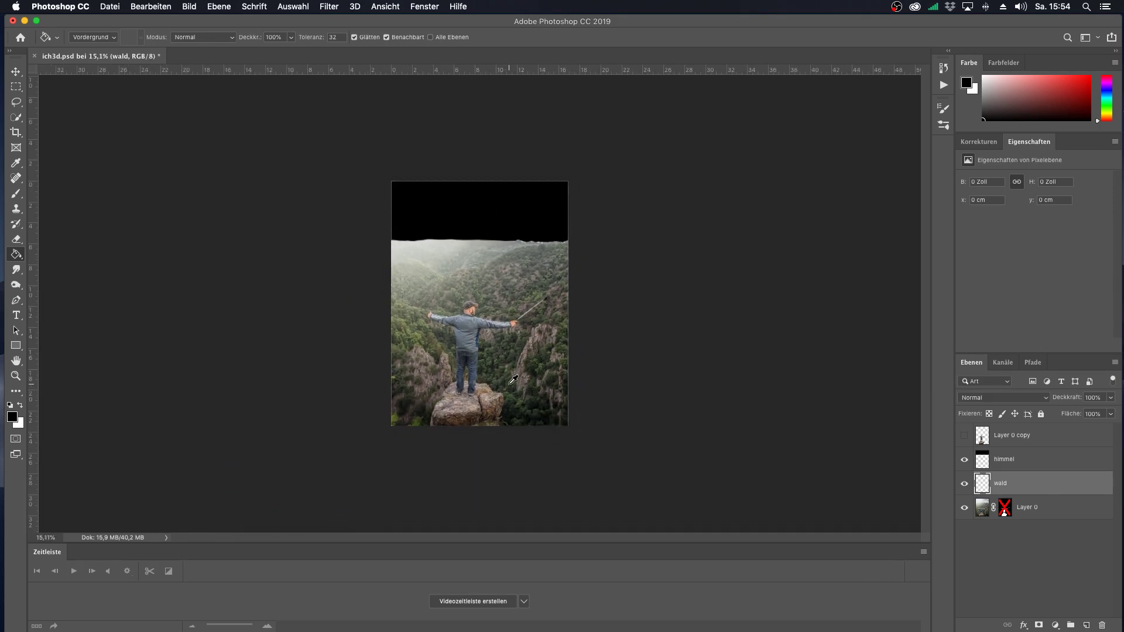
scroll(514, 378, up, 1)
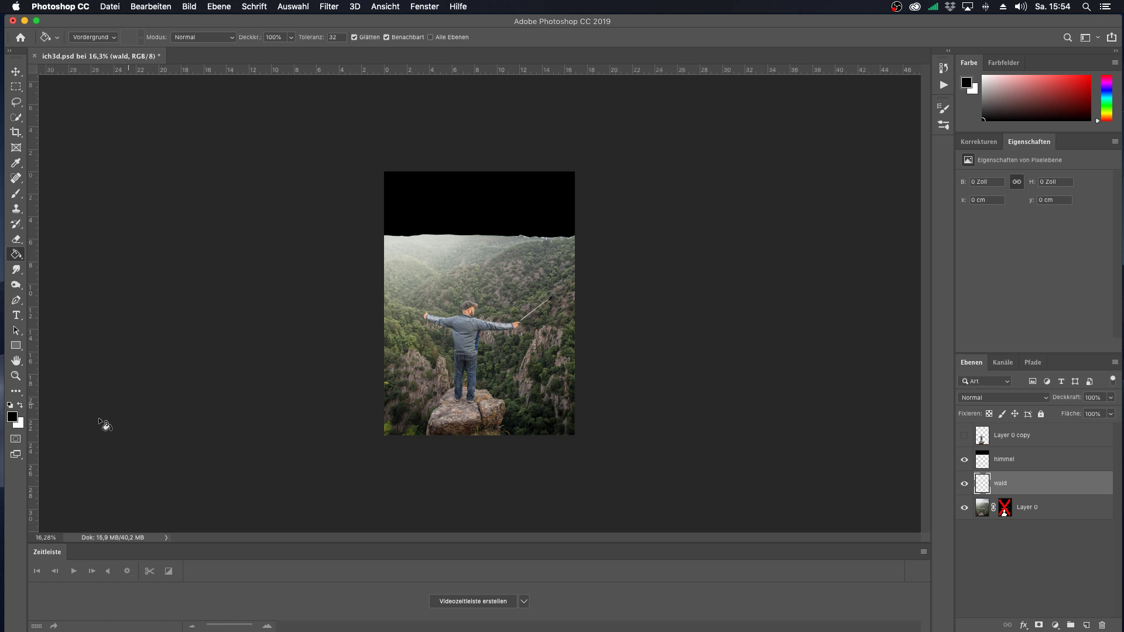
right_click(15, 255)
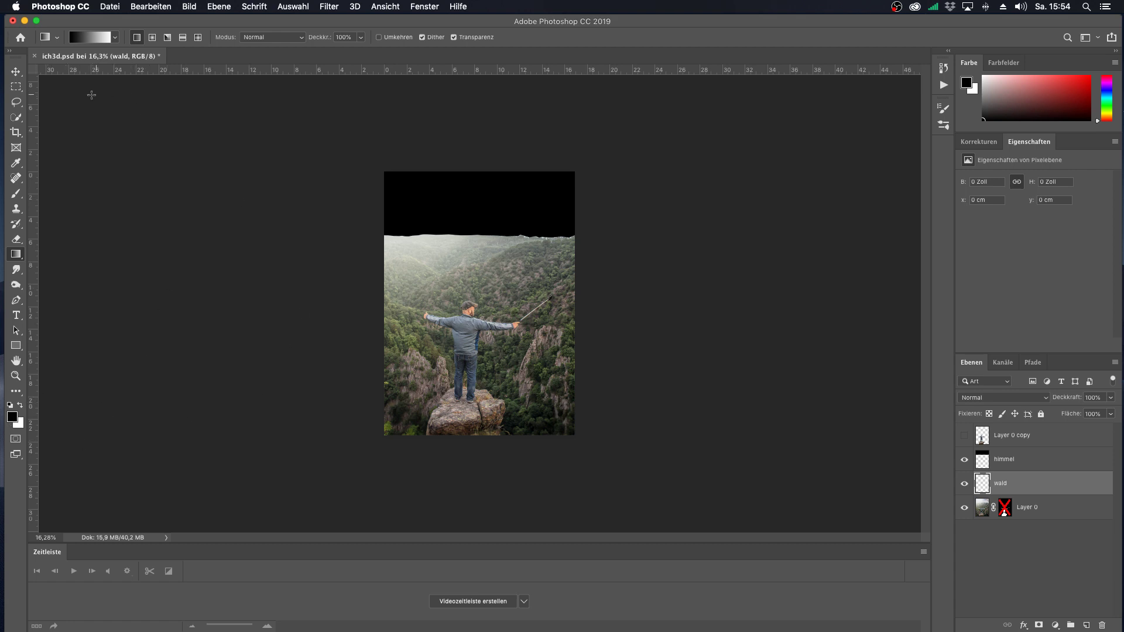
click(90, 37)
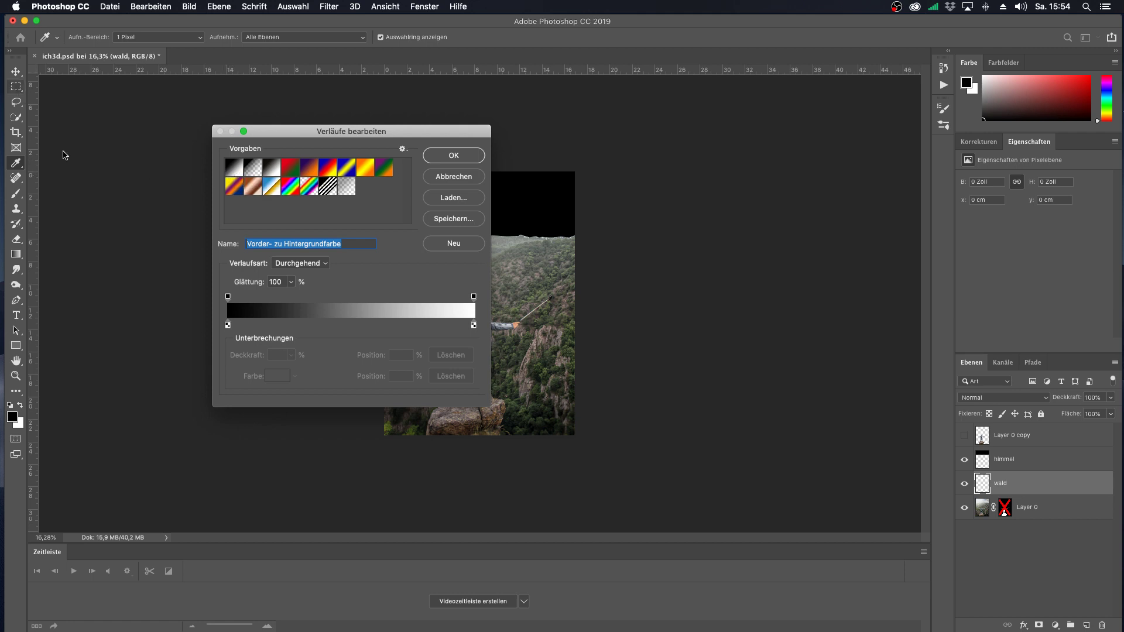
click(456, 156)
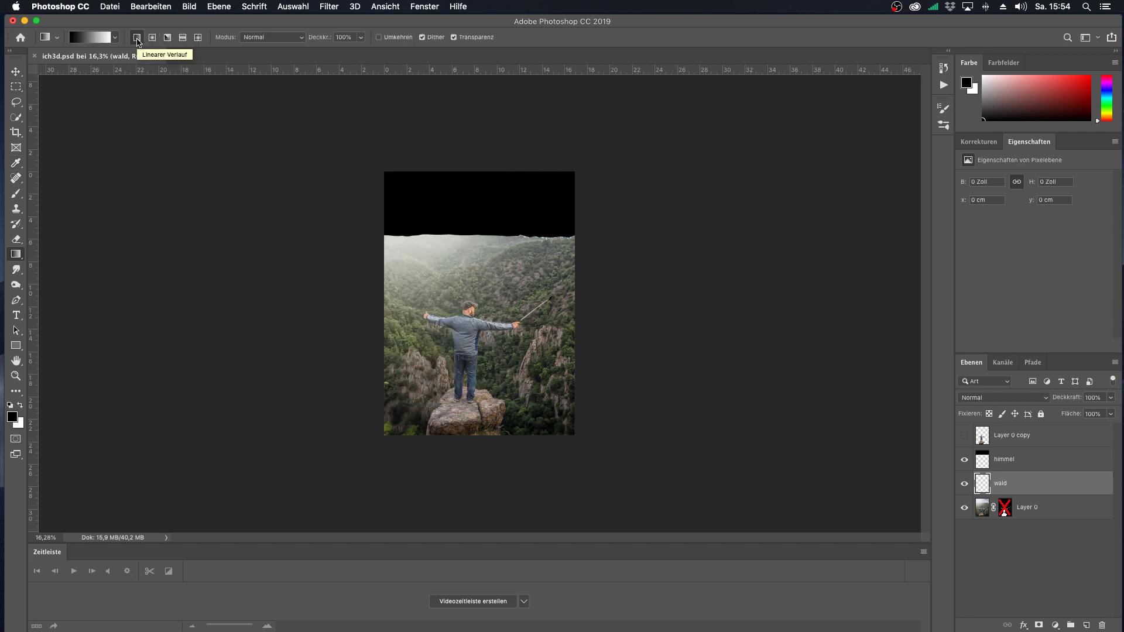
click(137, 37)
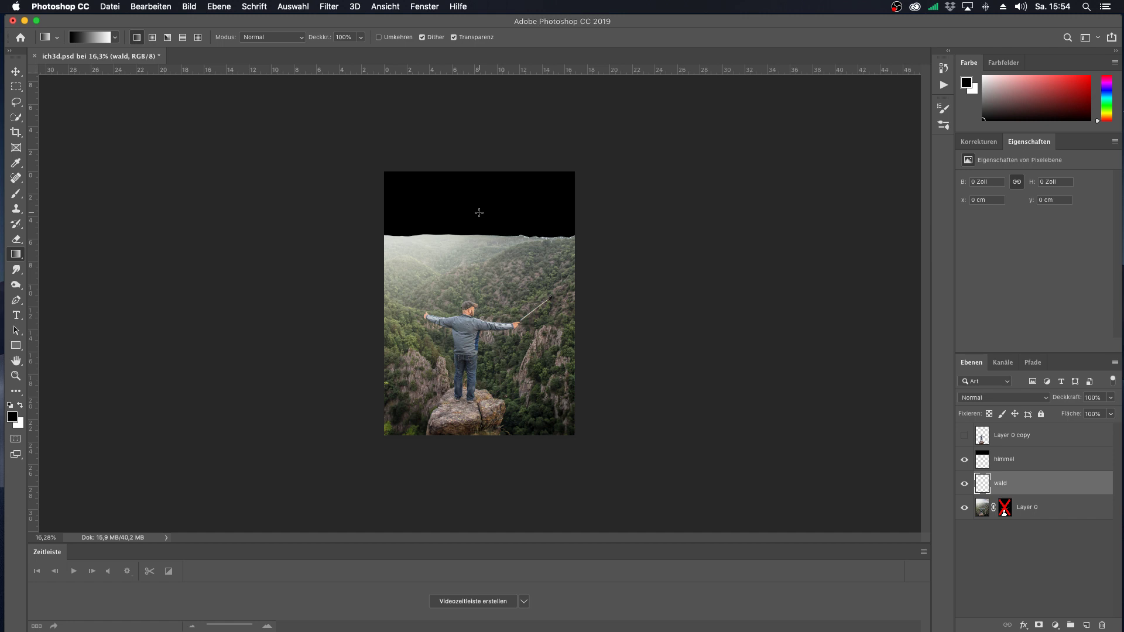
drag(479, 213, 451, 535)
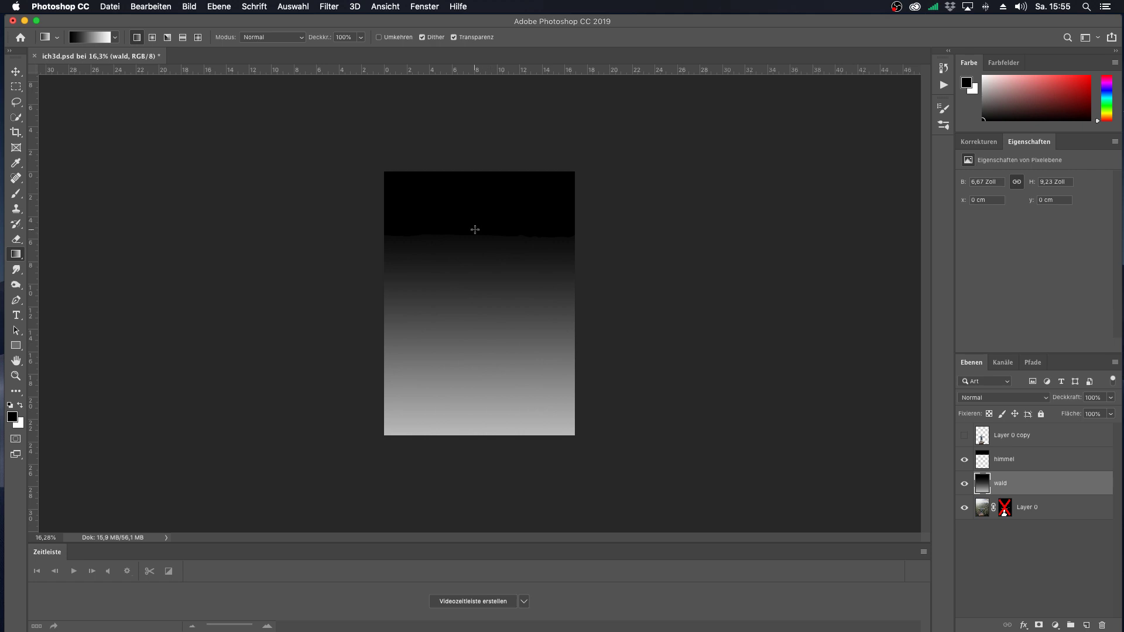
drag(476, 231, 484, 468)
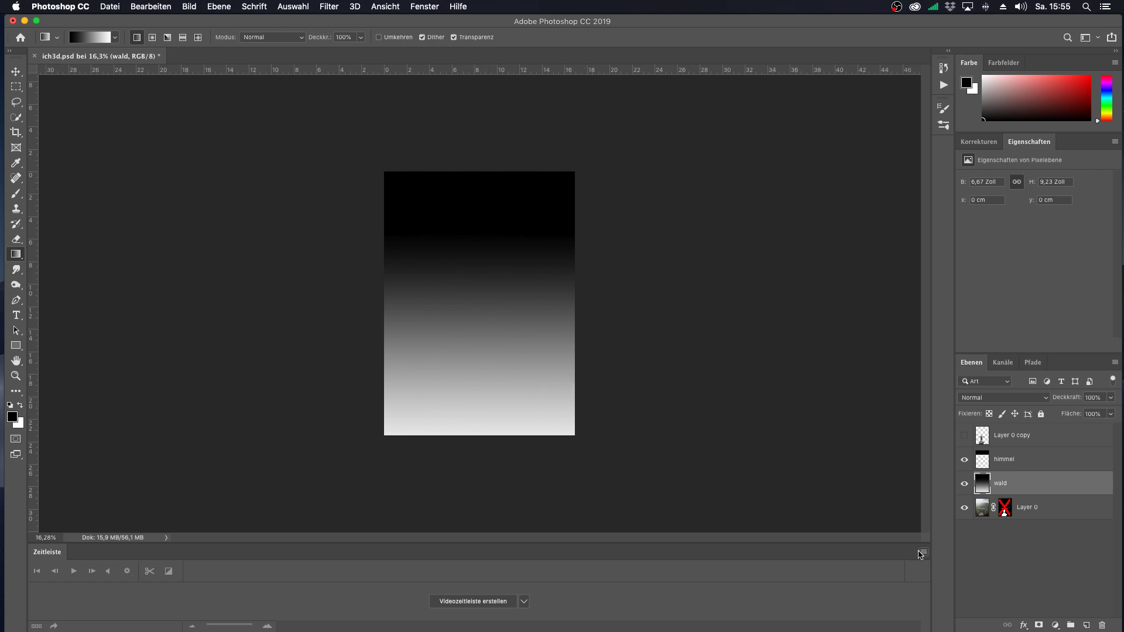
Step: Hide the himmel and wald layers, show Layer 0 copy, and load its man-and-rock cutout as a selection
click(964, 460)
click(964, 484)
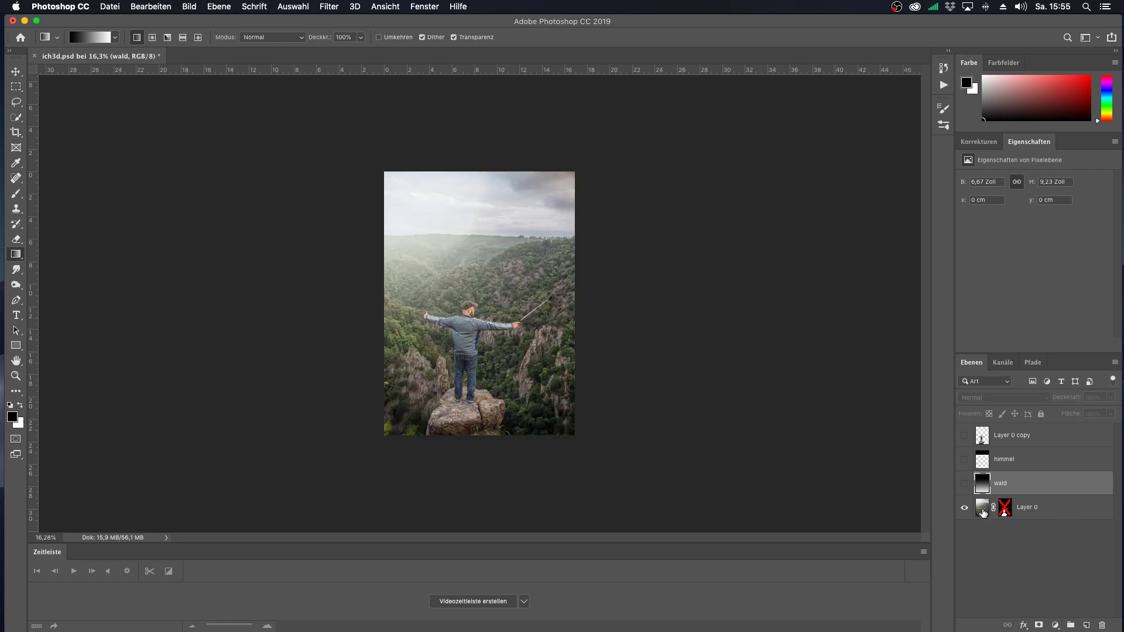
click(964, 435)
click(981, 436)
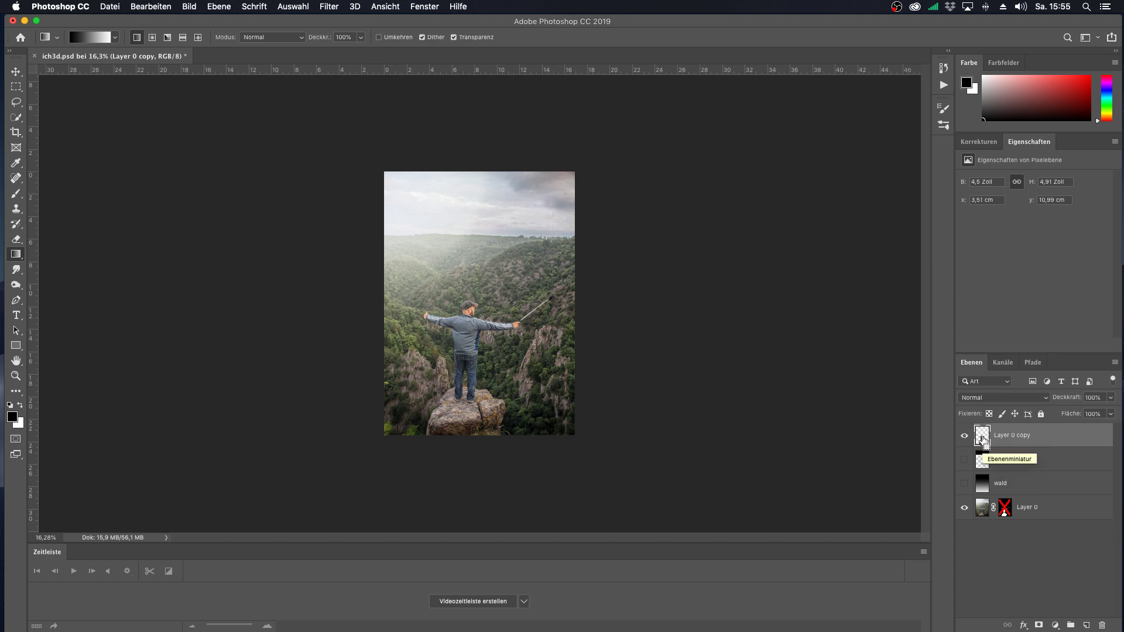
drag(976, 440, 983, 439)
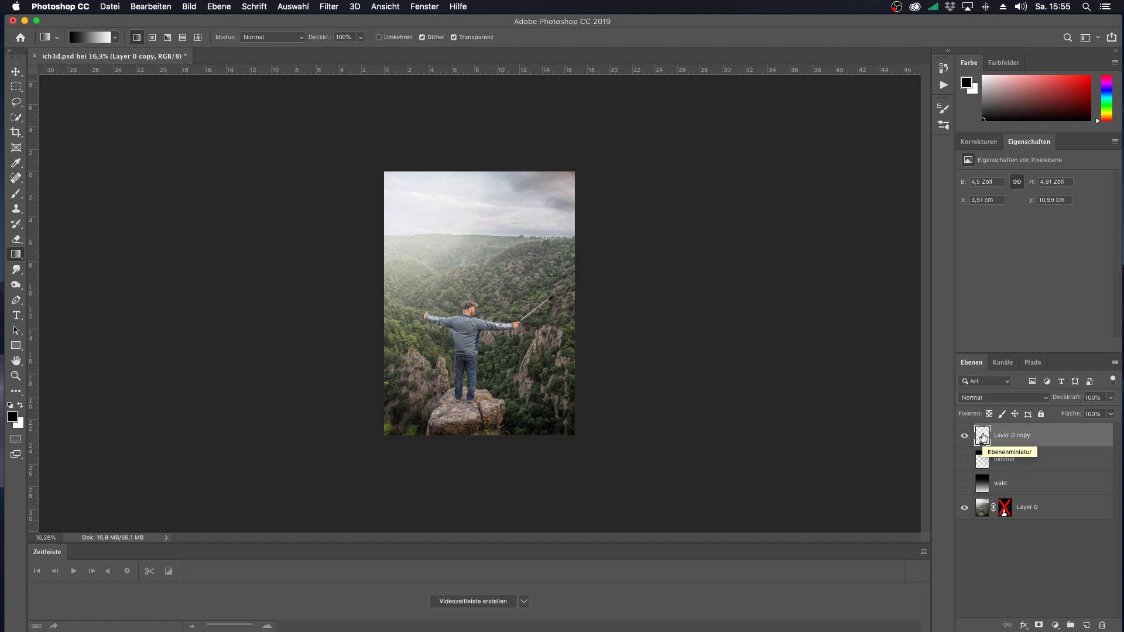
super+click(983, 439)
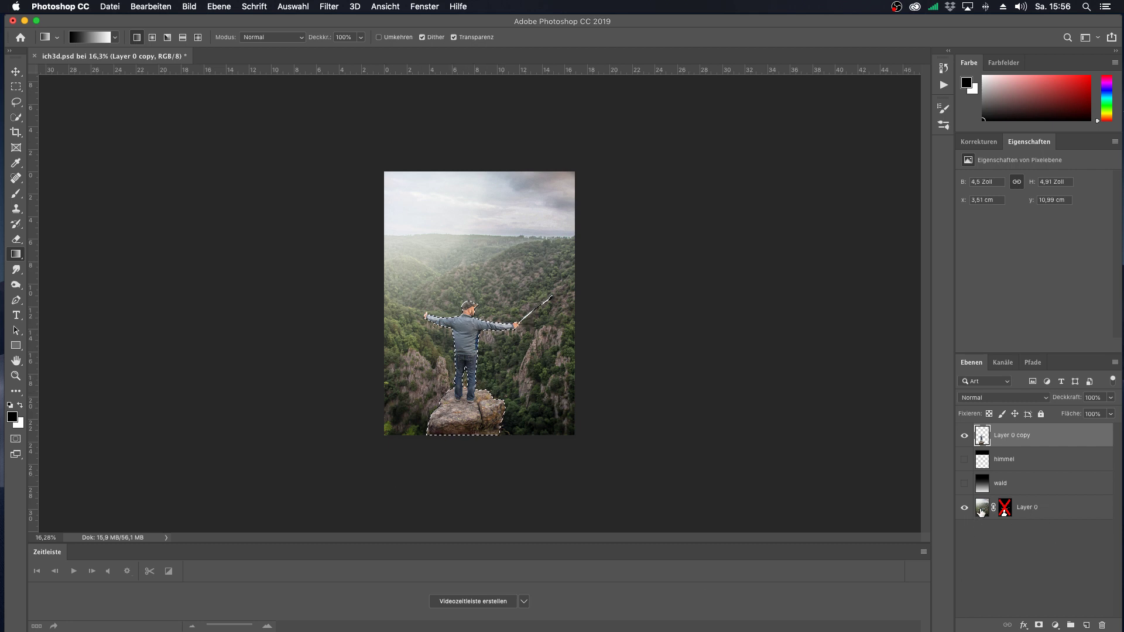
Step: Add a new layer directly above himmel and name it person, keeping the man-and-rock selection active
click(981, 512)
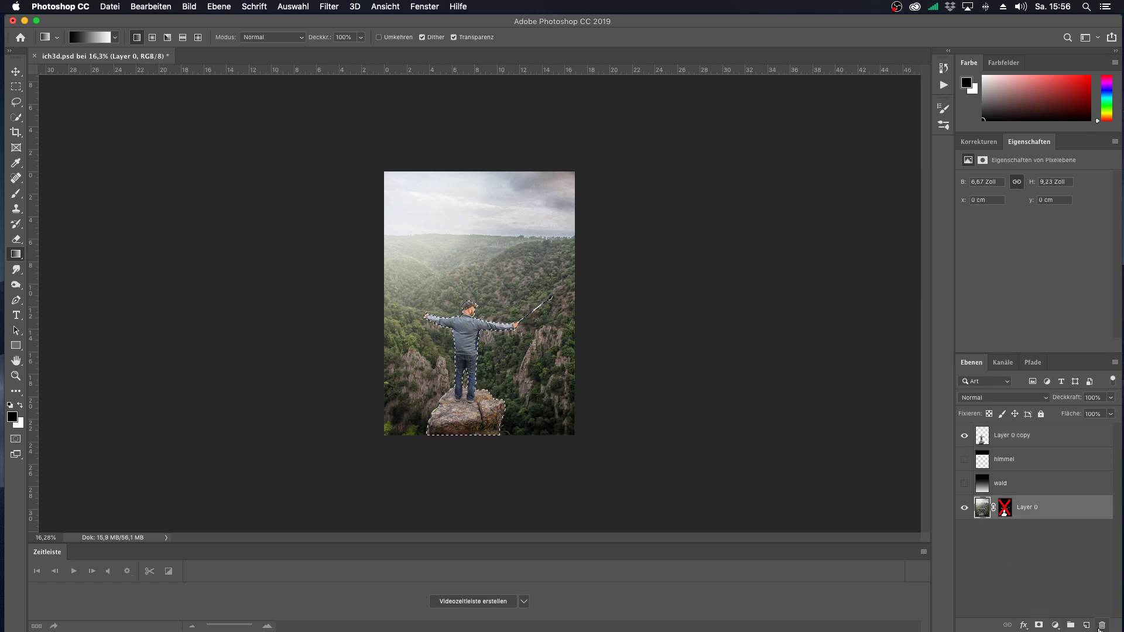
click(1006, 463)
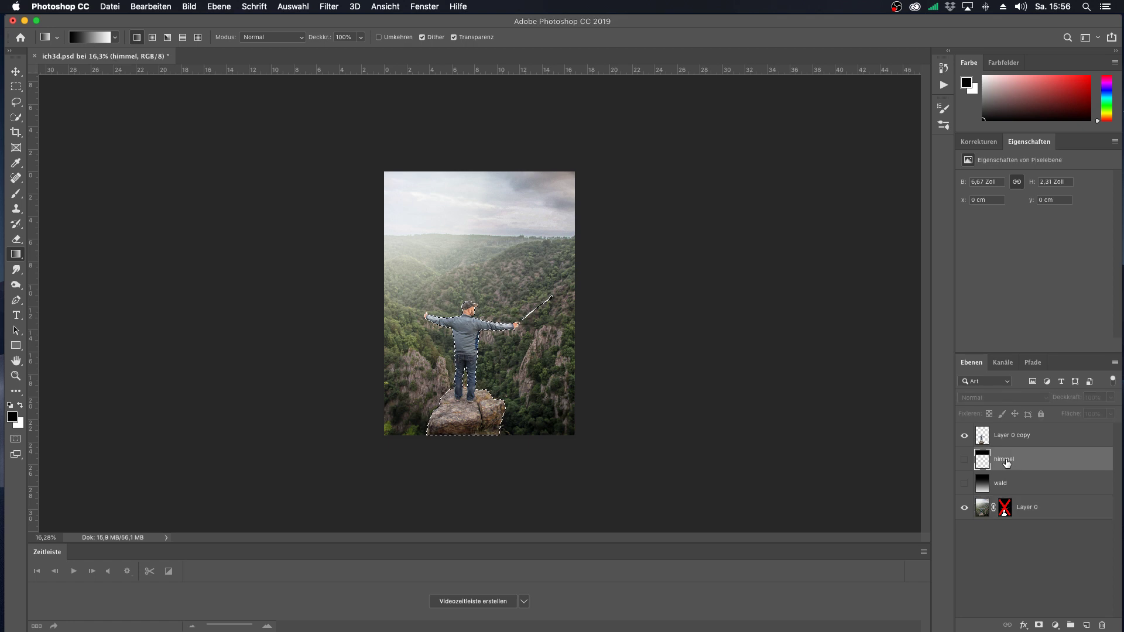
click(1085, 625)
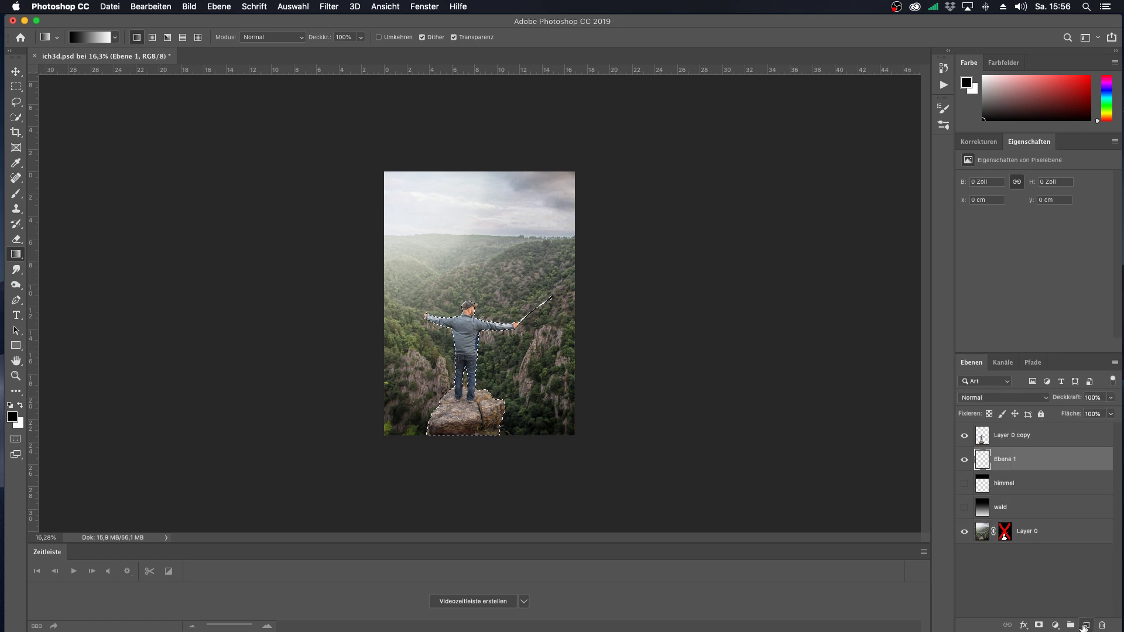
double_click(1008, 460)
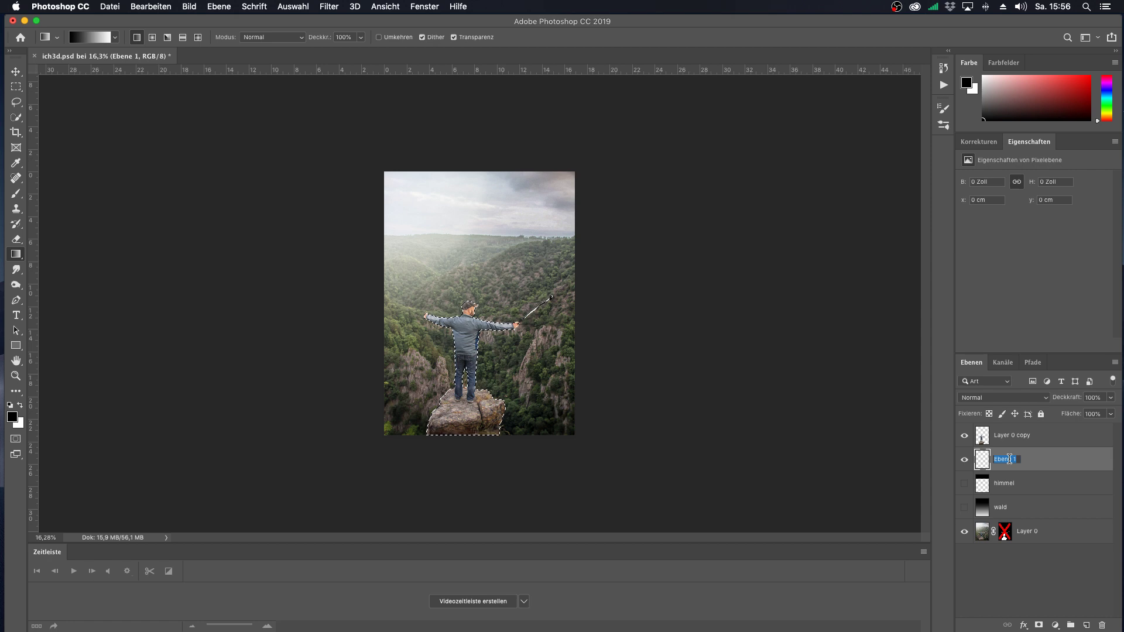
text(person)
key(Return)
Step: Hide Layer 0 copy and show the himmel and wald layers again
click(964, 437)
click(964, 484)
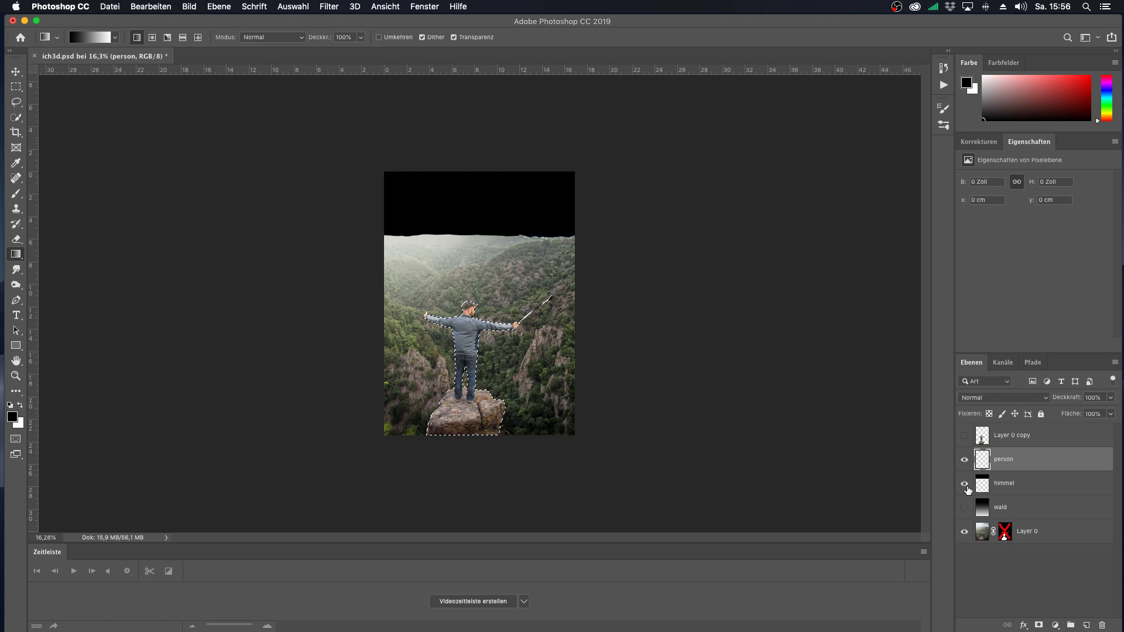
click(964, 508)
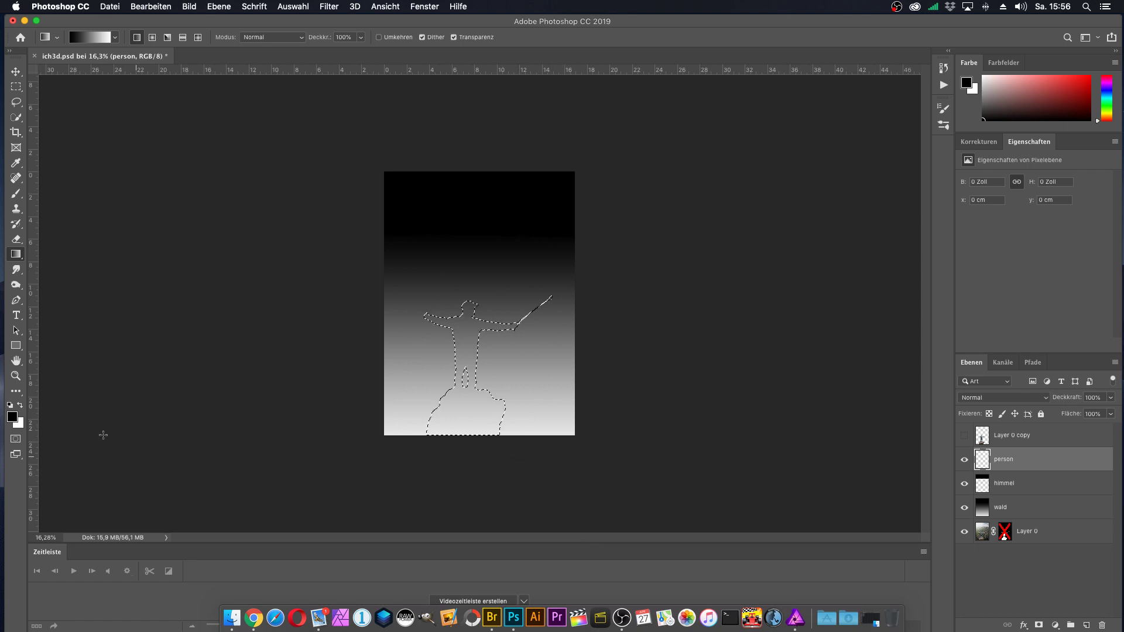
Step: Set the foreground colour to light grey e4e4e4, sampled from the gradient beside the base of the rock
click(12, 417)
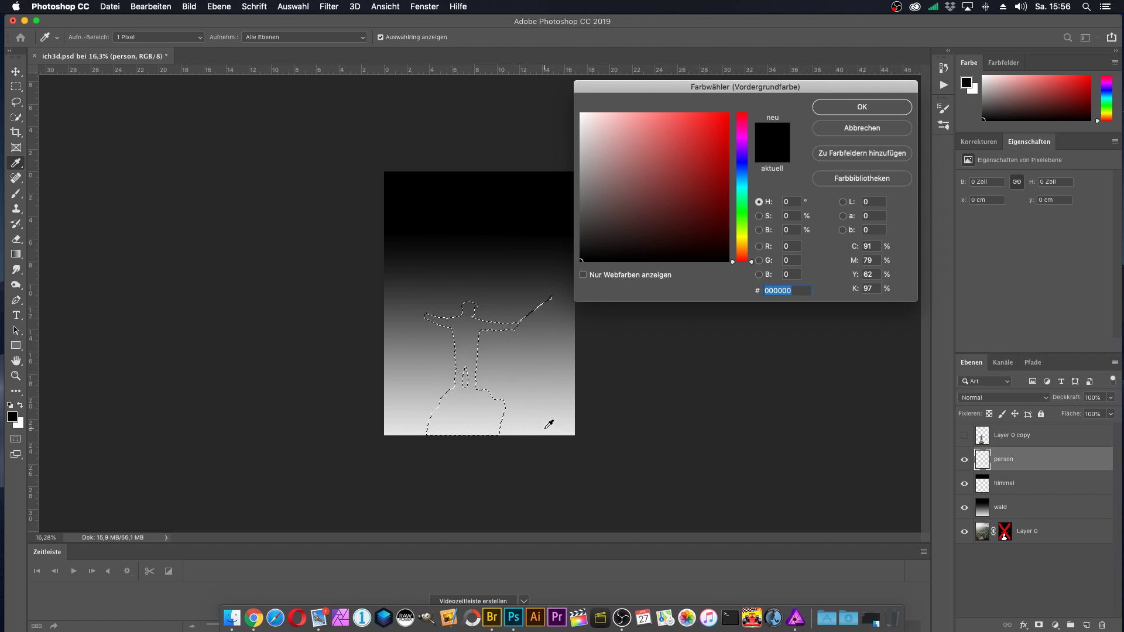
click(512, 432)
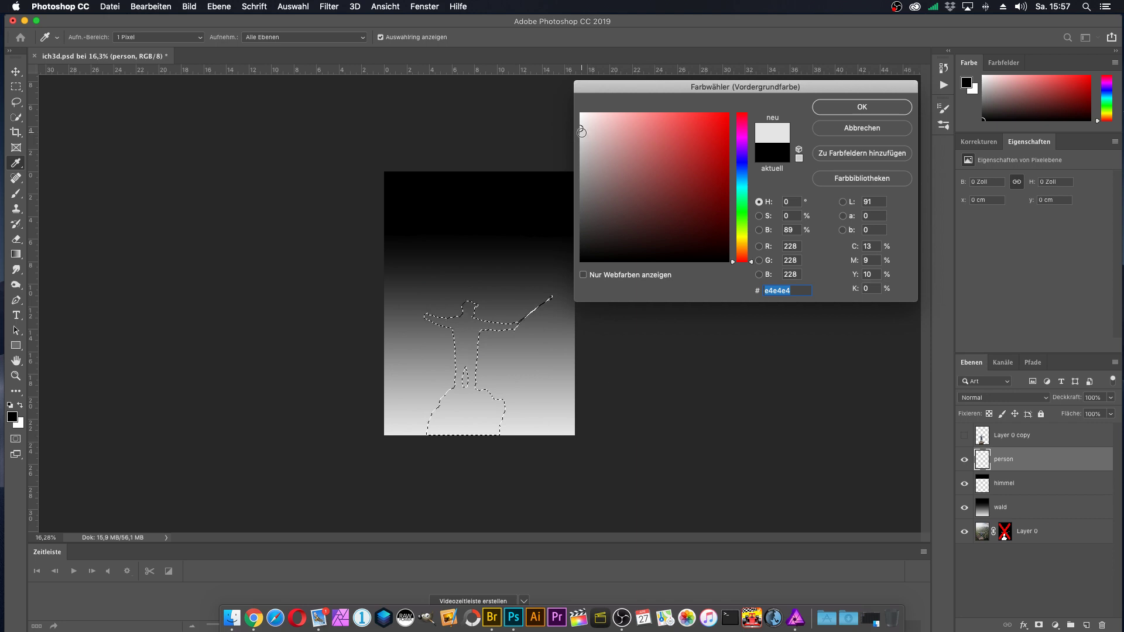
click(862, 107)
Step: Fill the man-and-rock selection on the person layer with the light grey foreground colour using the Paint Bucket, and deselect it
key(g)
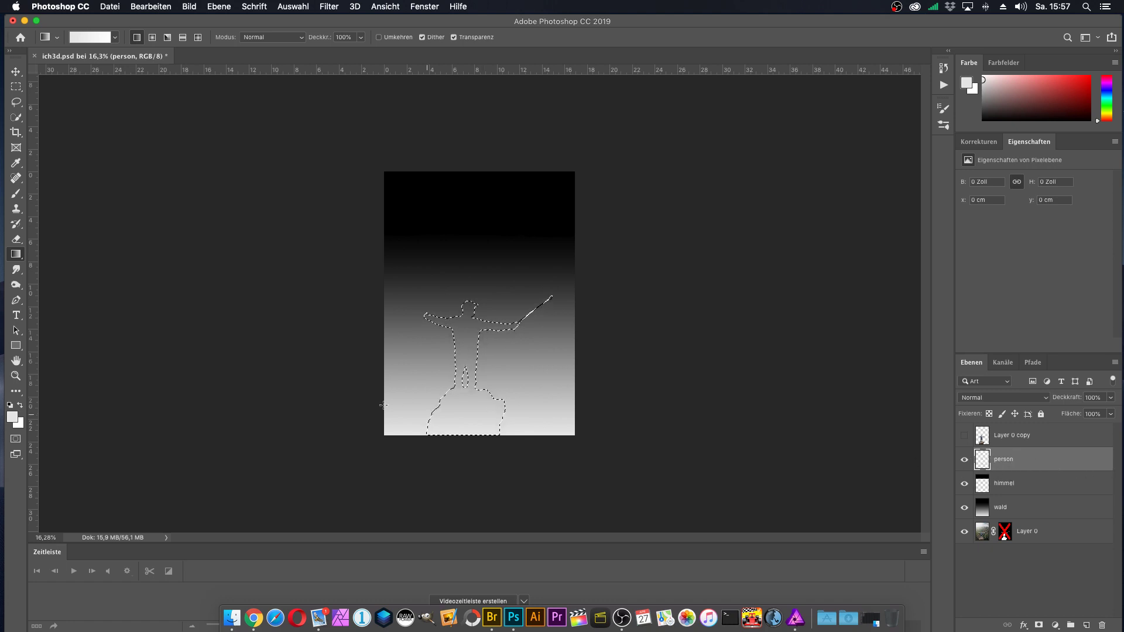
right_click(19, 258)
click(47, 264)
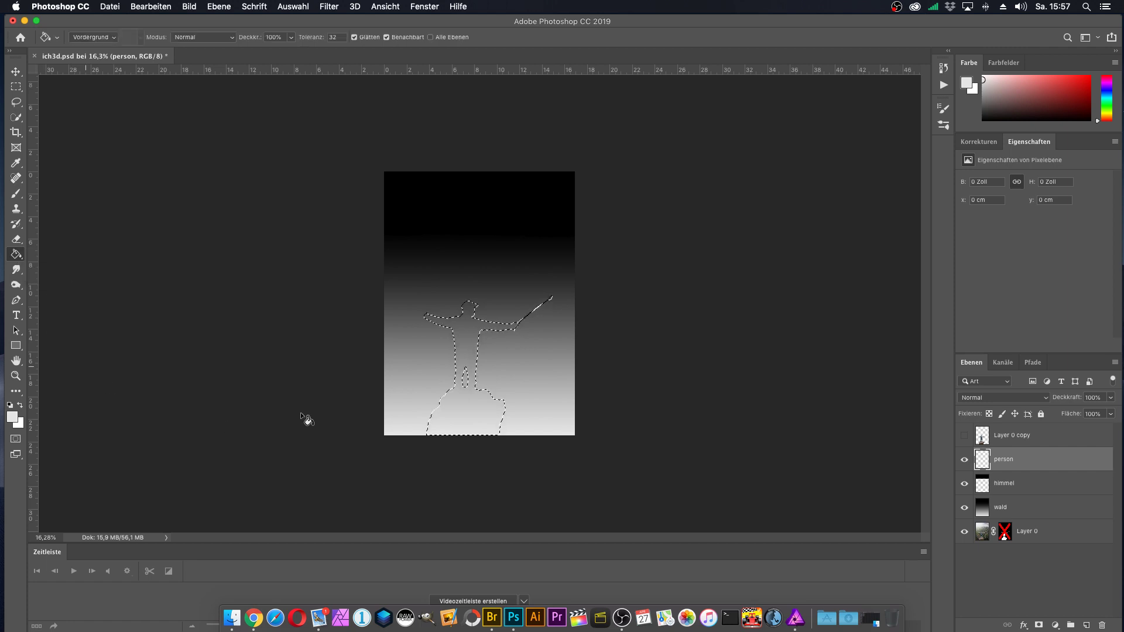
click(468, 328)
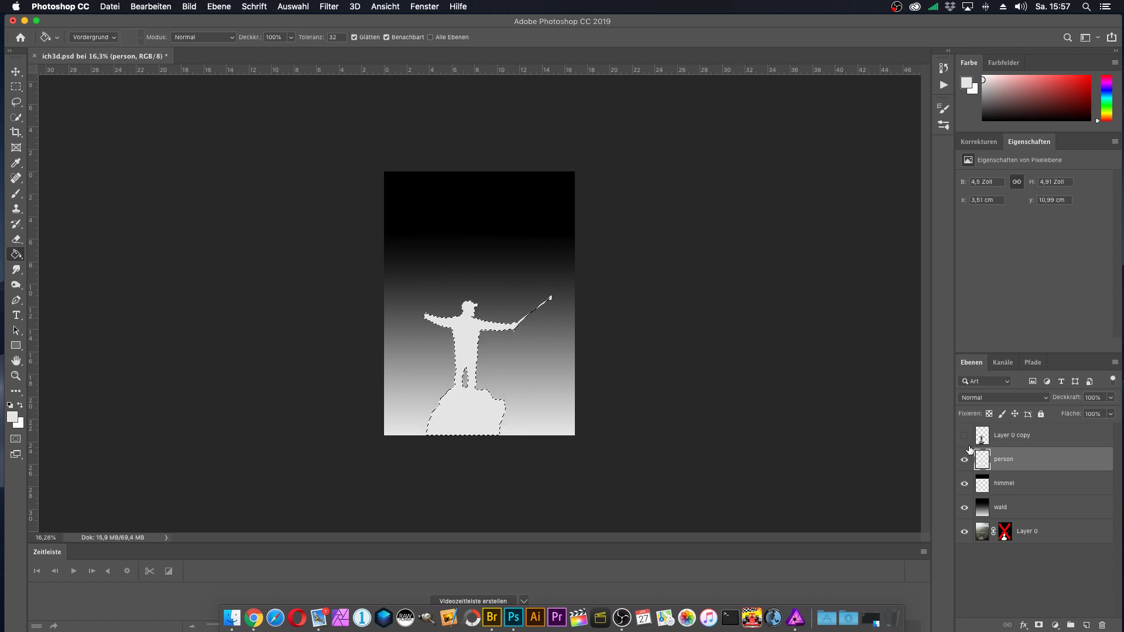
click(293, 7)
click(321, 33)
Step: Start saving the depth map under a new name, with PNG as the format and 3d_ as the beginning of the file name
click(111, 7)
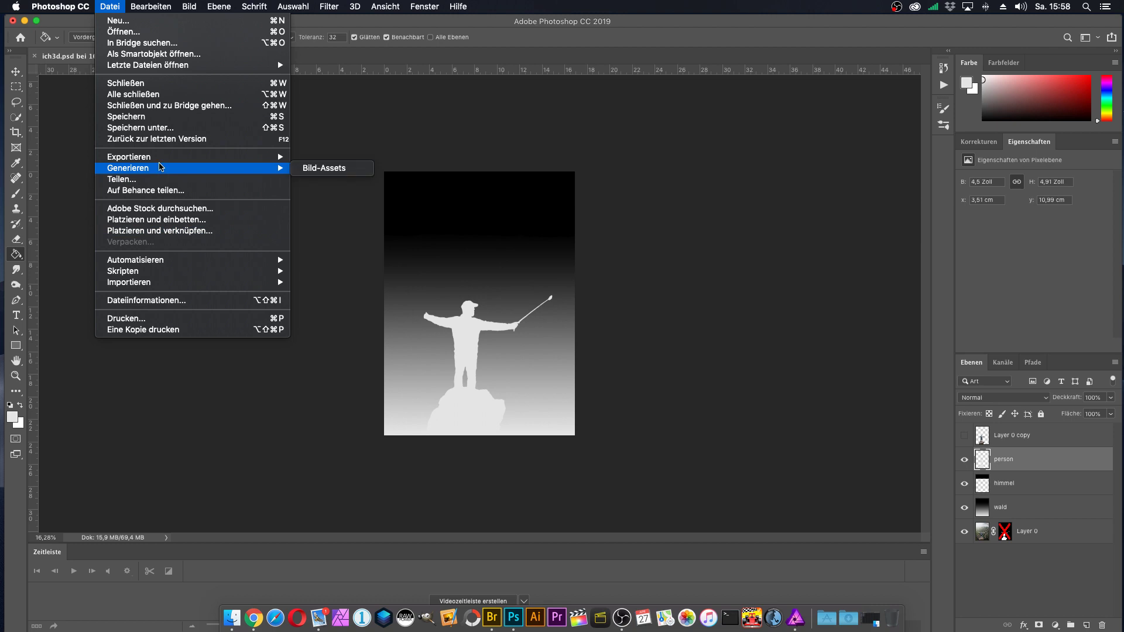
click(169, 127)
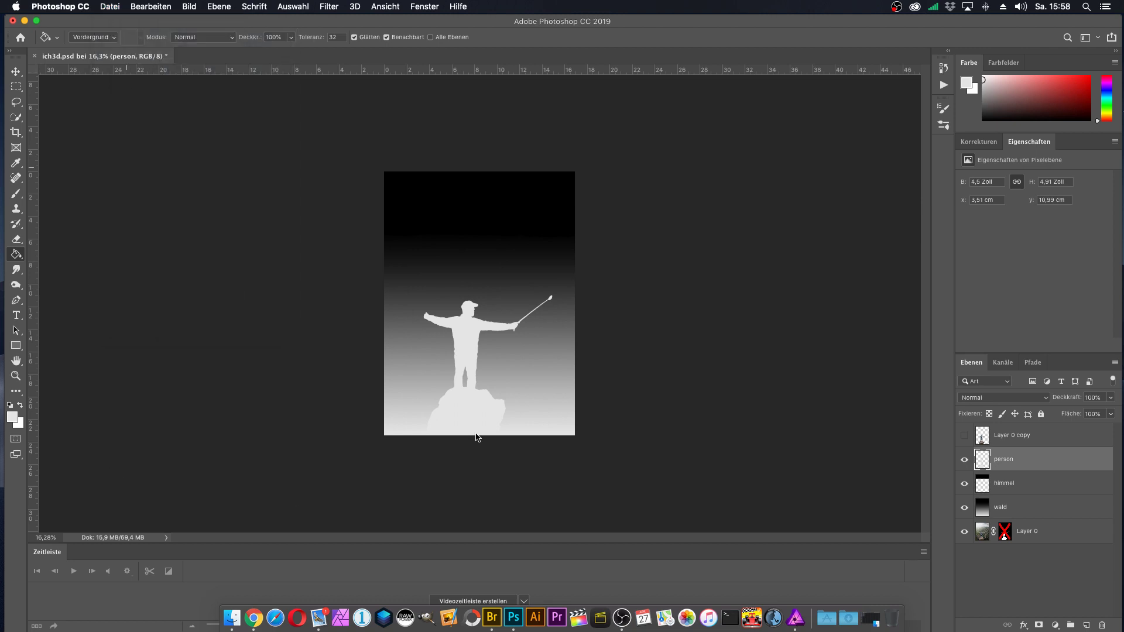
click(534, 200)
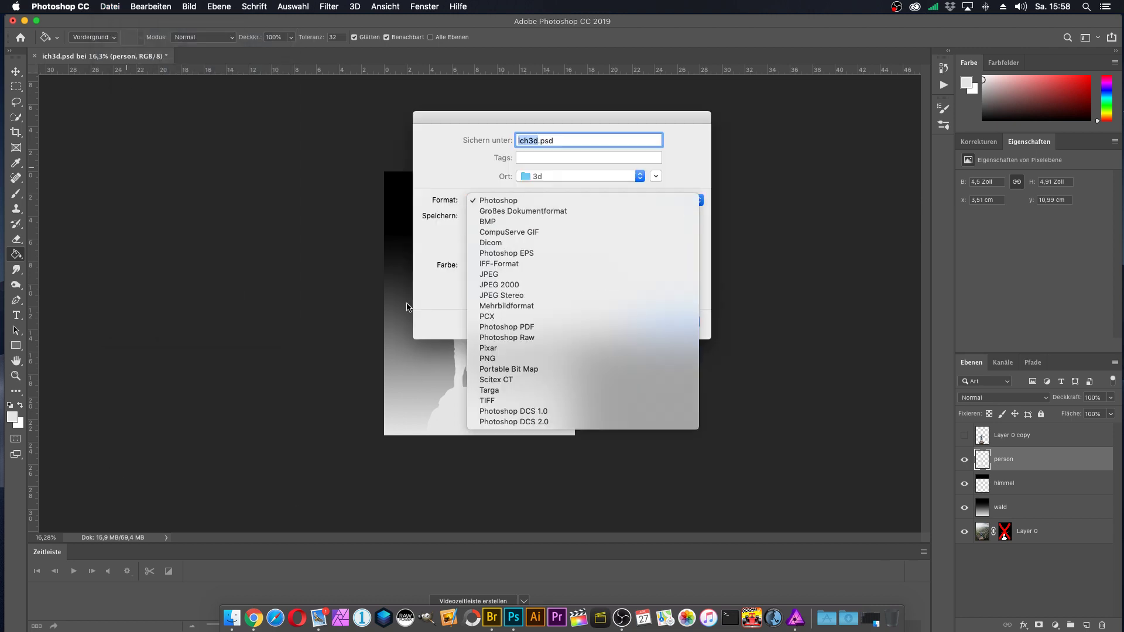
click(535, 358)
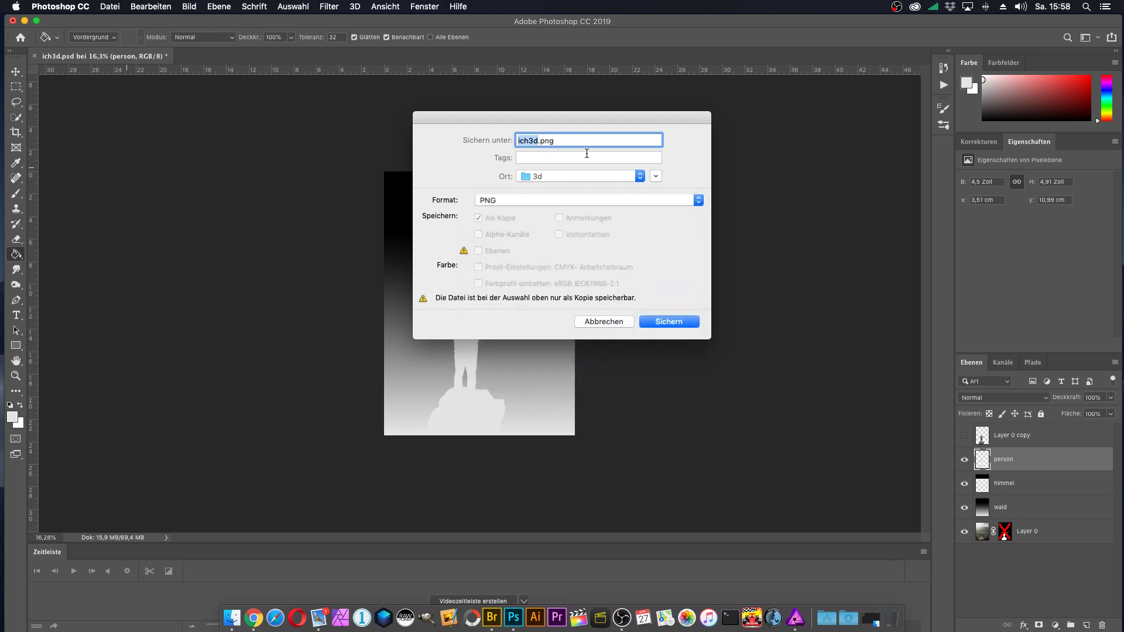
text(3d_)
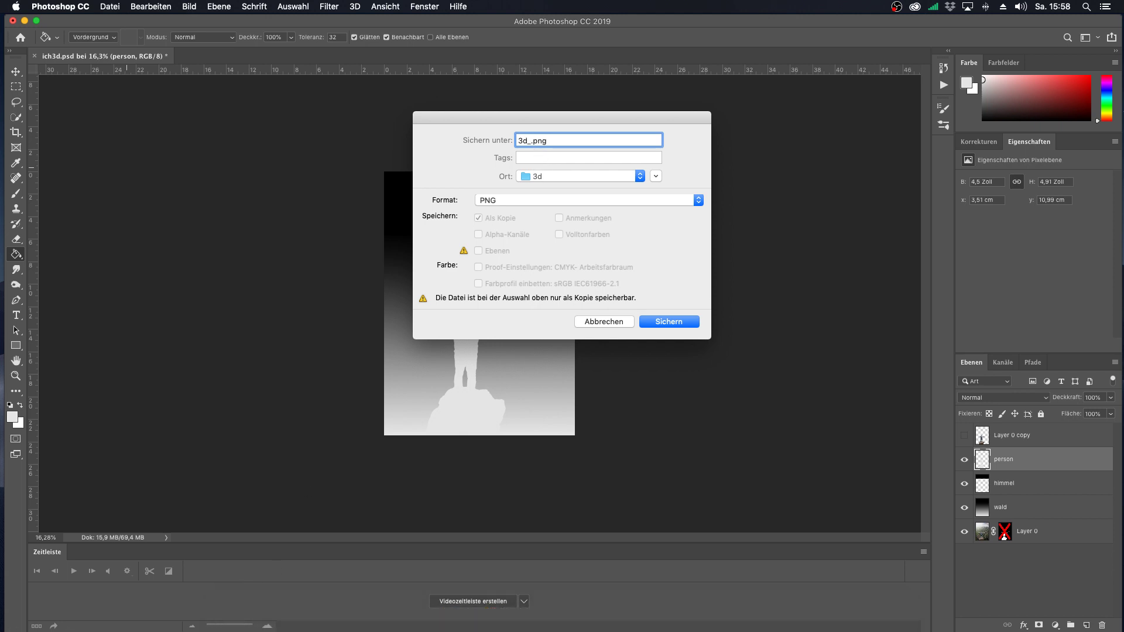
Step: Look at the files in the 3d folder in Finder and return to the Photoshop save dialog
key(super+Tab)
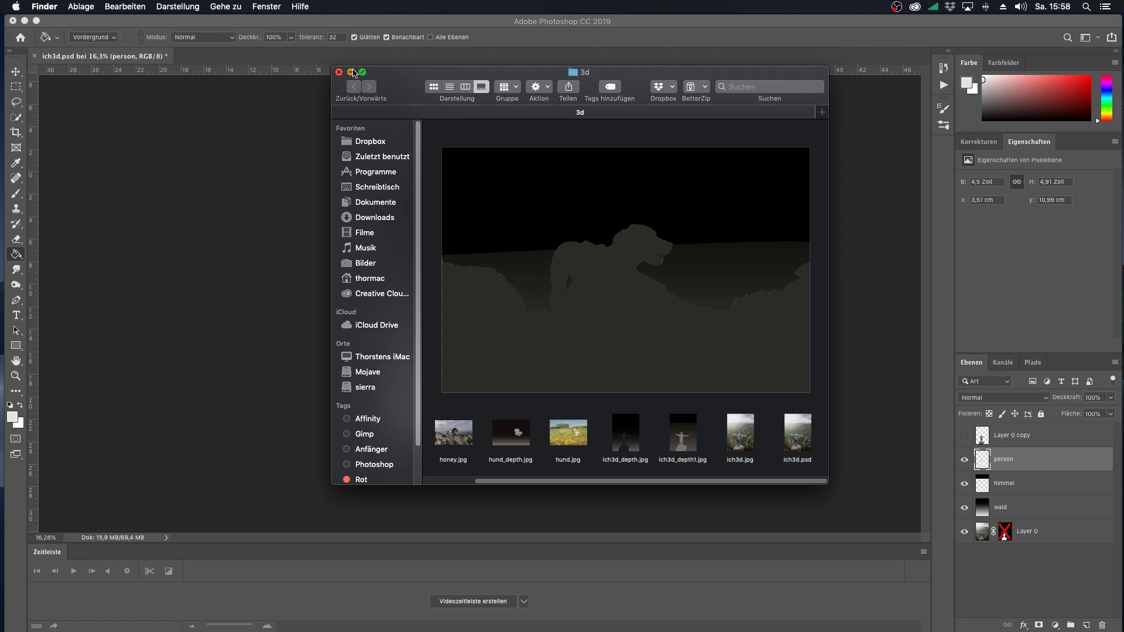
click(339, 73)
click(517, 40)
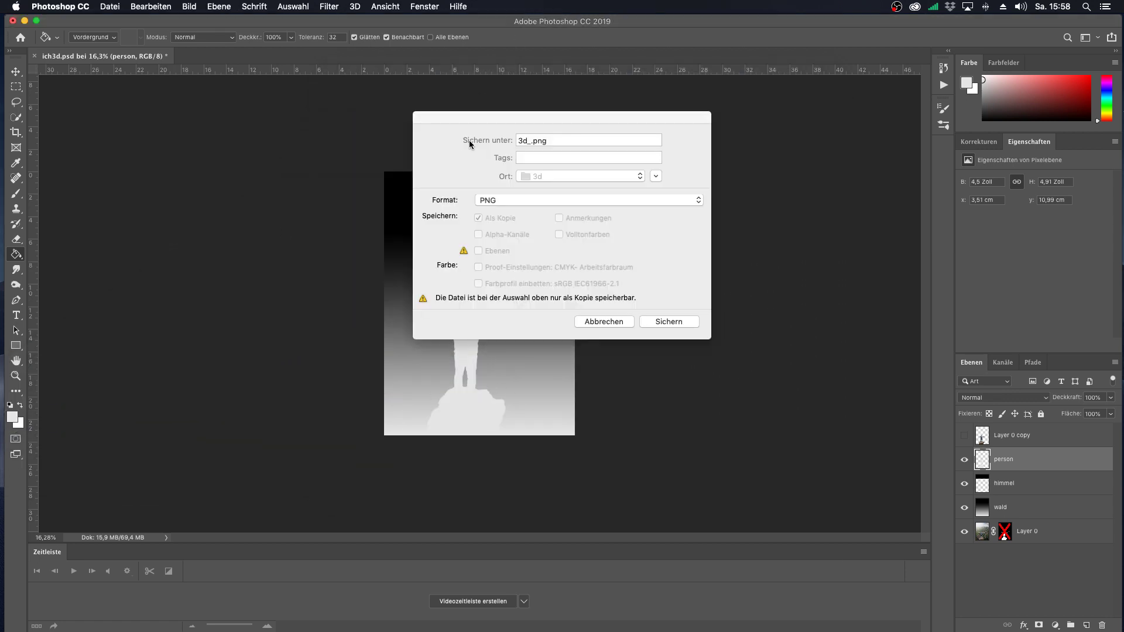
Step: Complete the file name as 3d_depth.png and save the depth map in the 3d folder
click(530, 142)
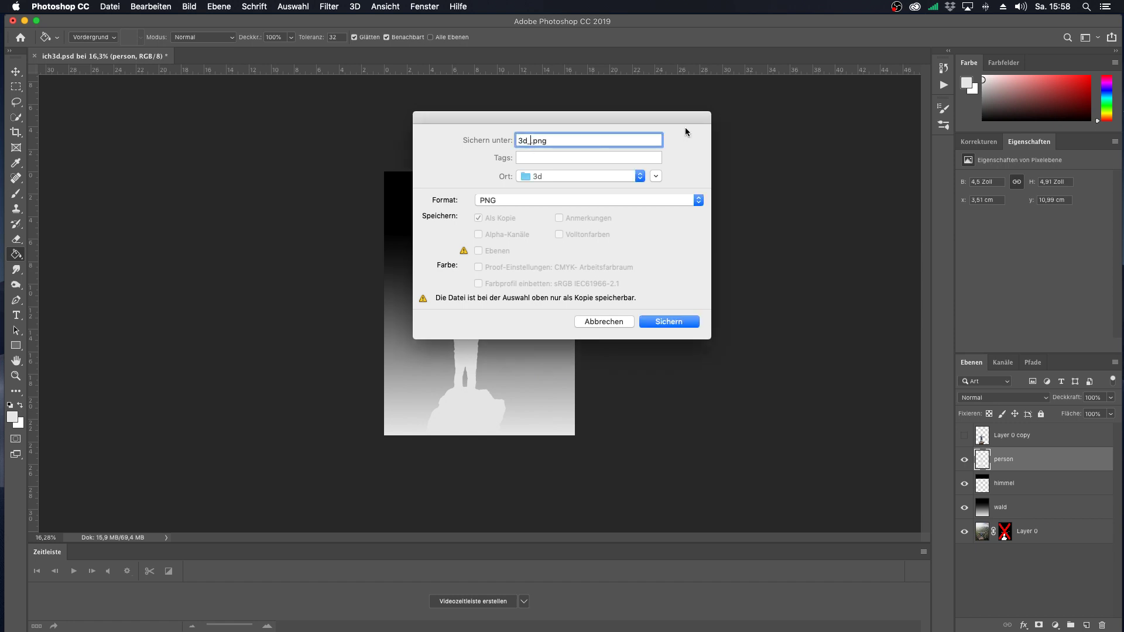
text(depth)
click(677, 326)
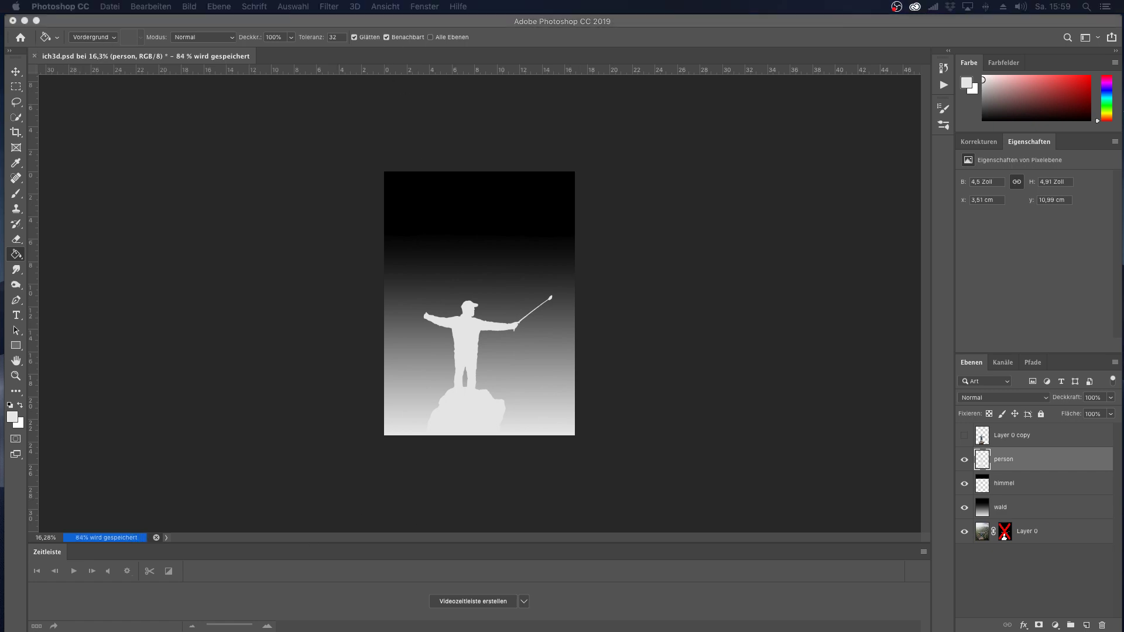
Step: Switch to Finder and check the 3d folder for the exported depth map, and put the folder window away
key(super+Tab)
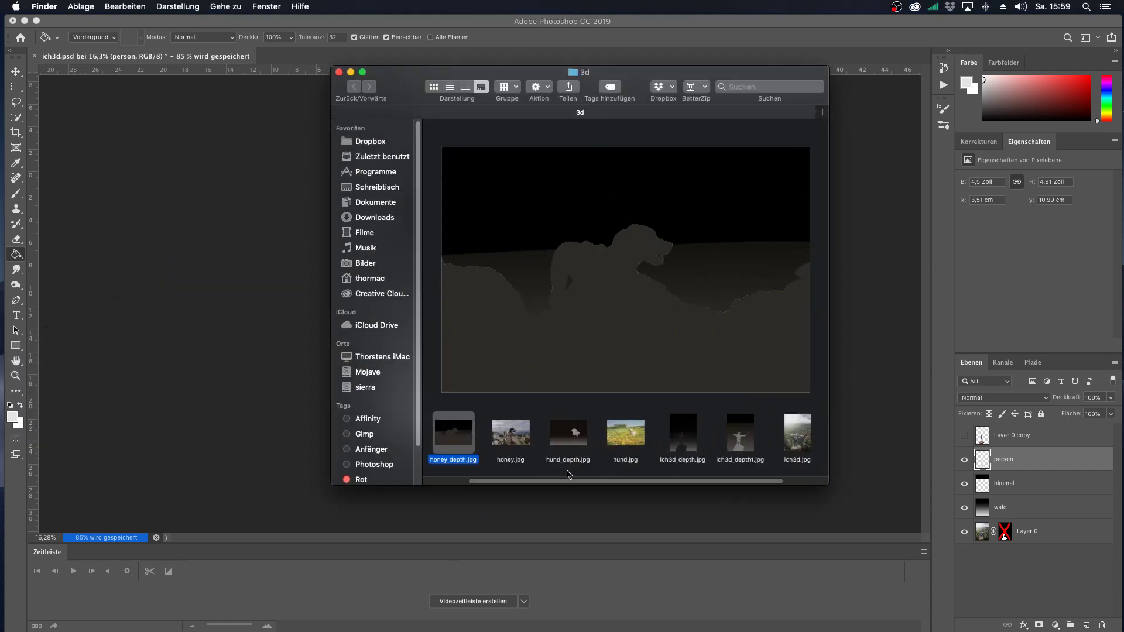
drag(577, 484, 626, 482)
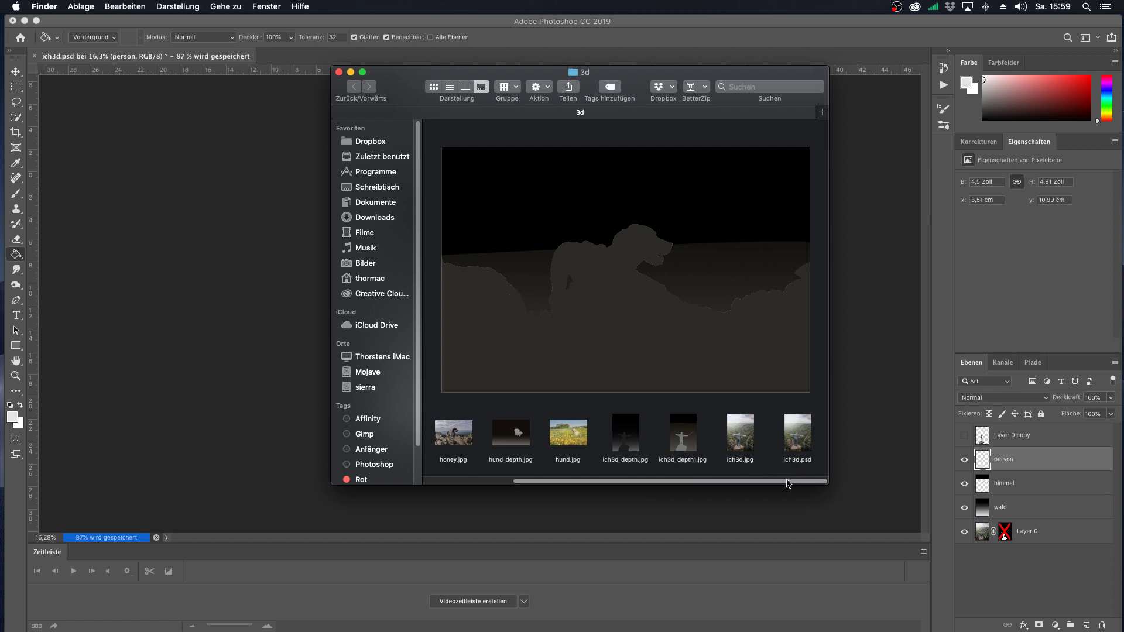
drag(785, 484, 441, 482)
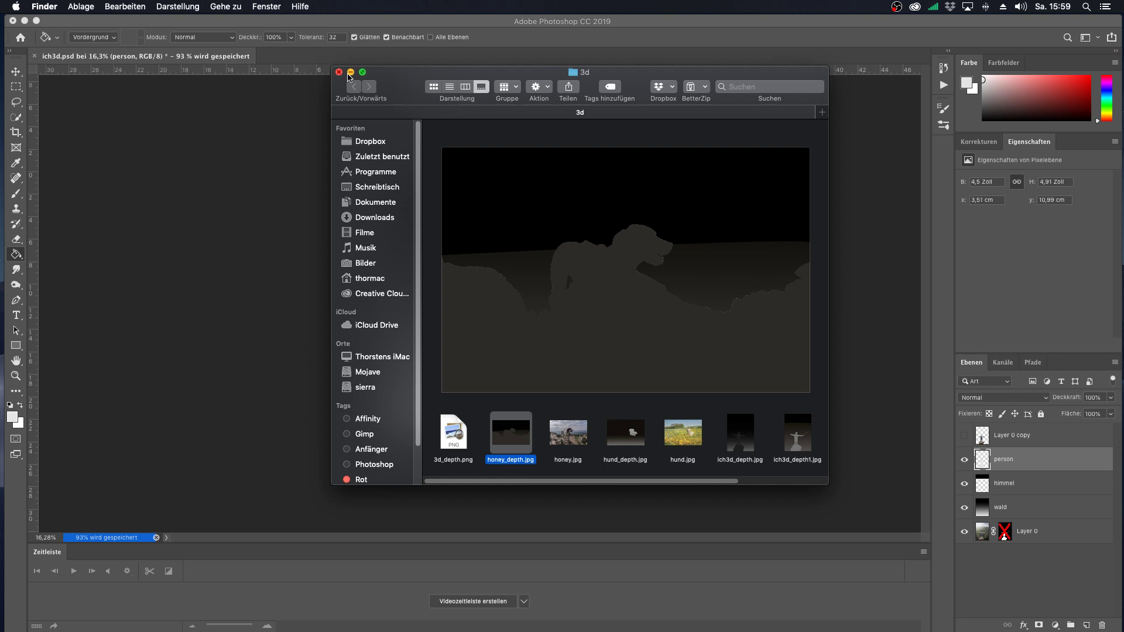
click(350, 72)
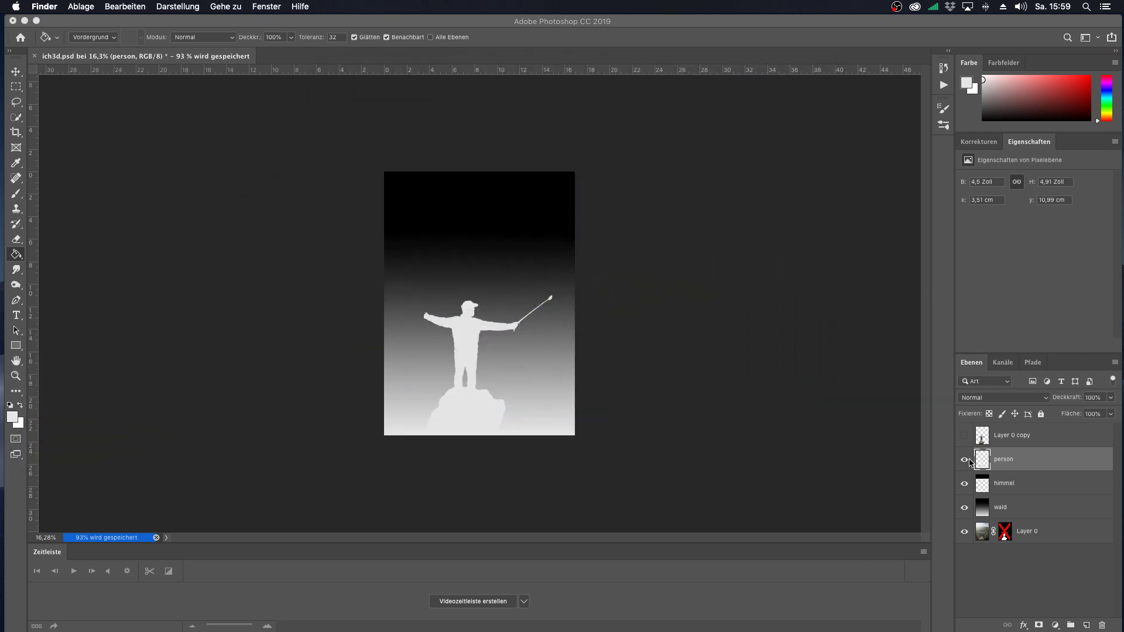
Step: Hide the person, himmel and wald layers and select the image of Layer 0, so only the original photo is shown
drag(969, 462, 965, 515)
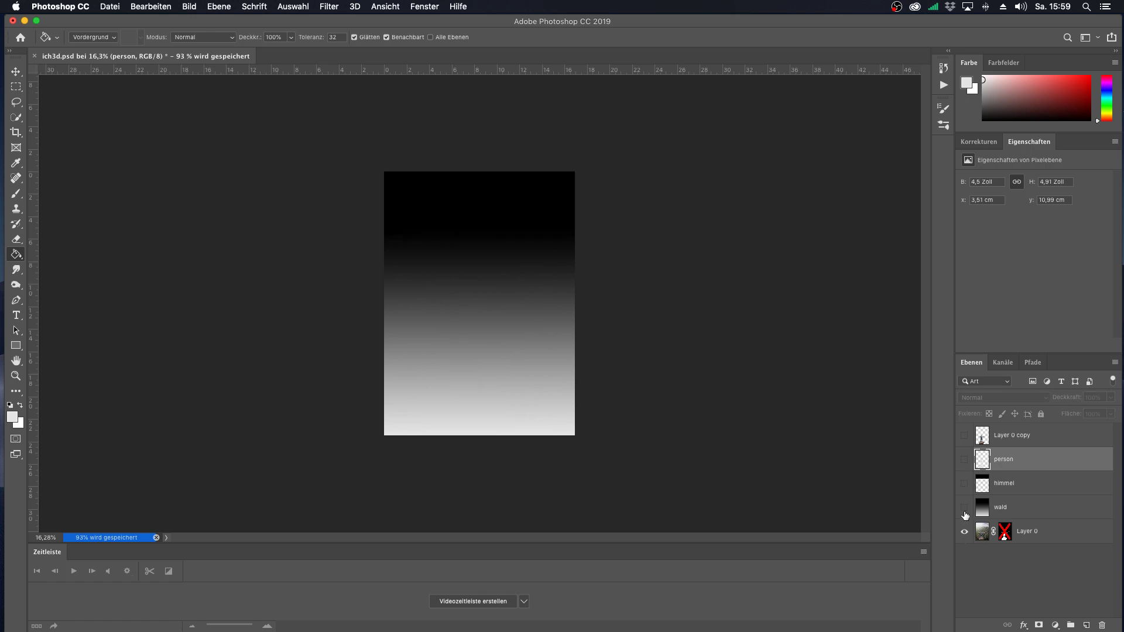
click(974, 539)
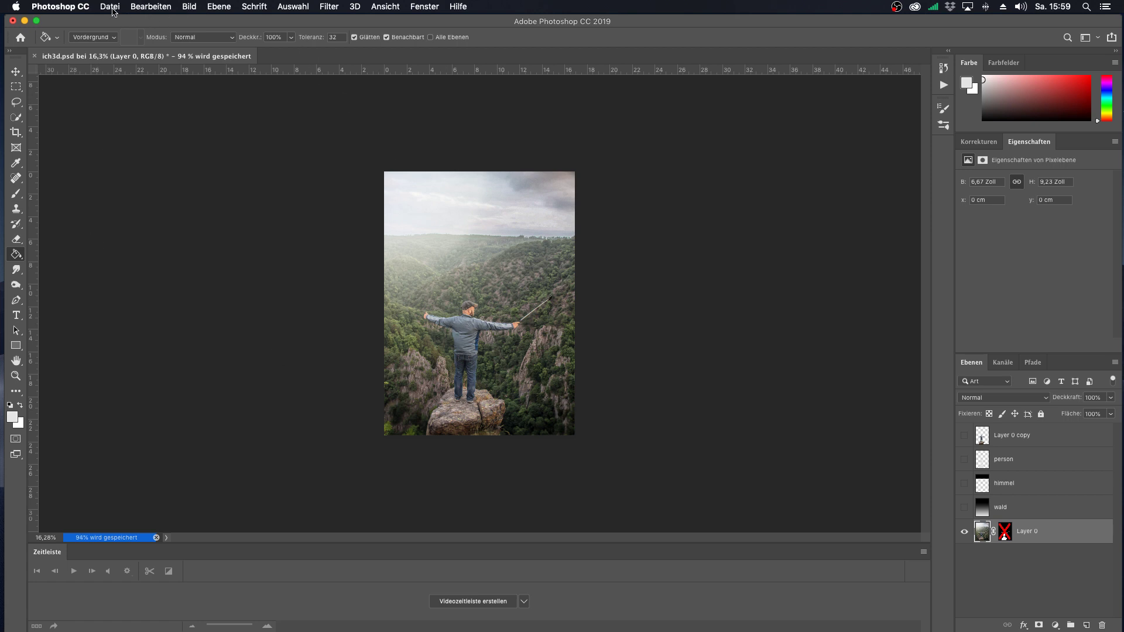
Step: Try to save the displayed photo under a new name
click(112, 10)
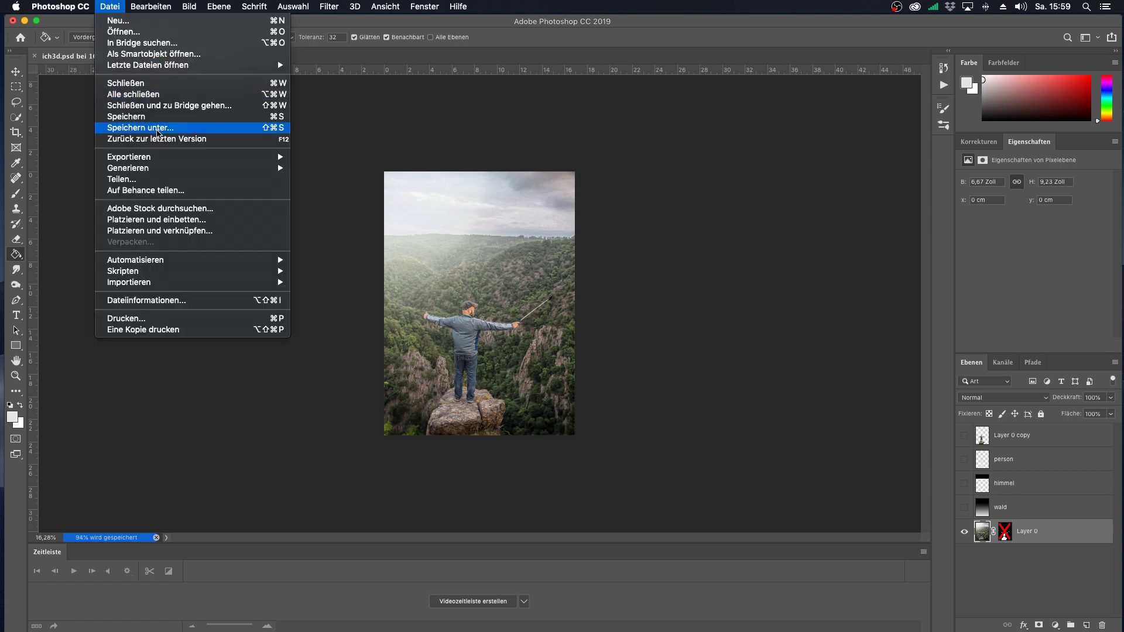
click(69, 492)
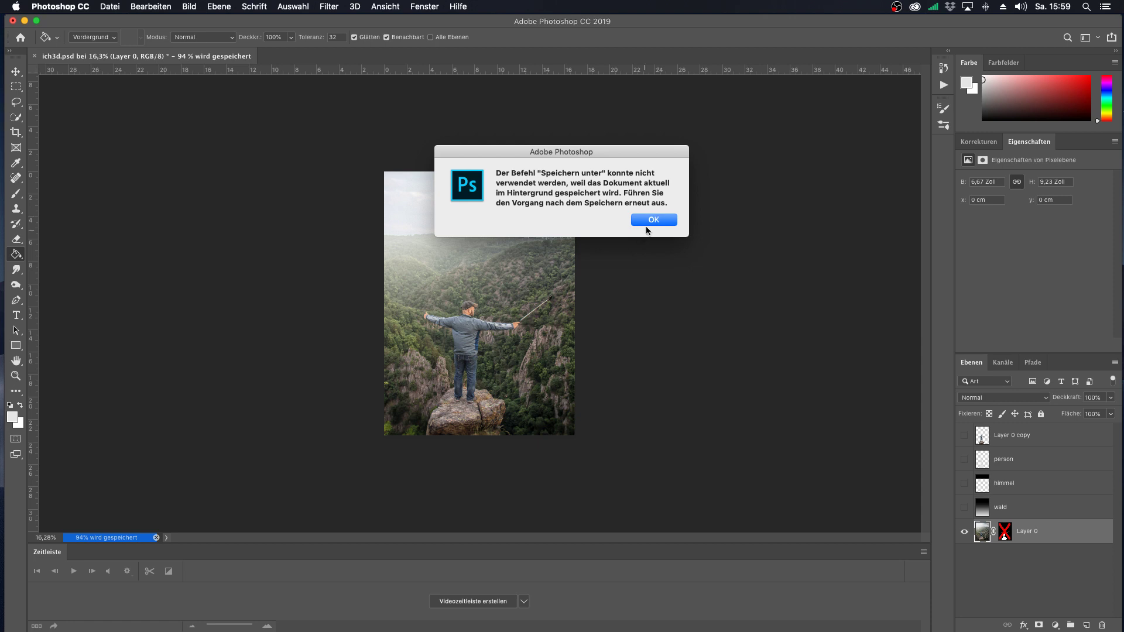
click(649, 219)
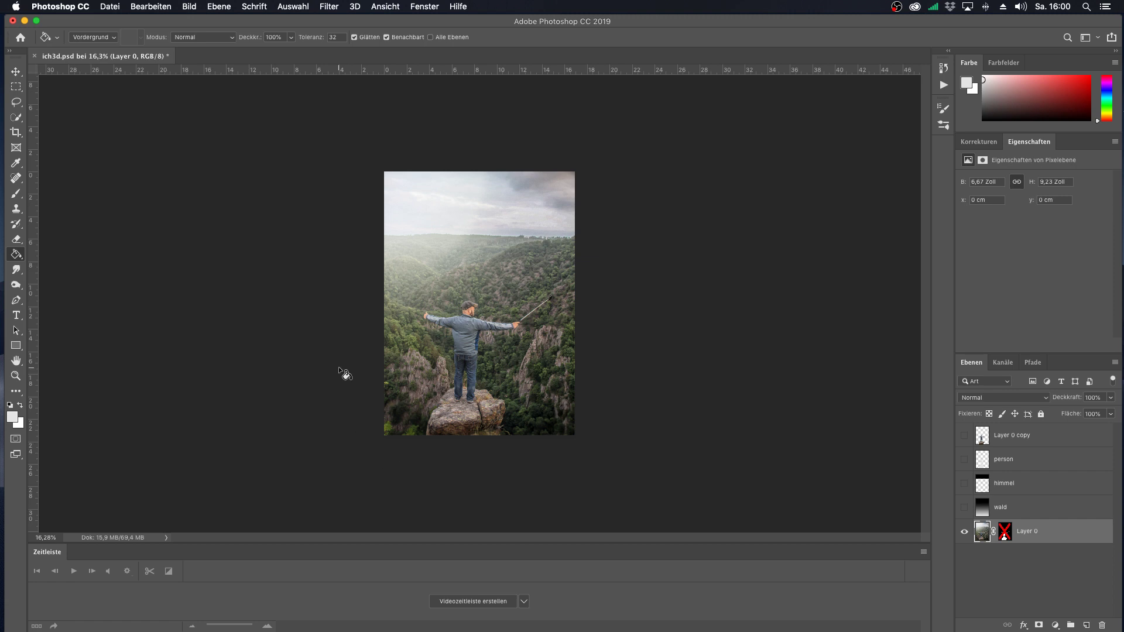
Step: Save the original photo as a PNG copy named 3d.png in the 3d folder
click(112, 6)
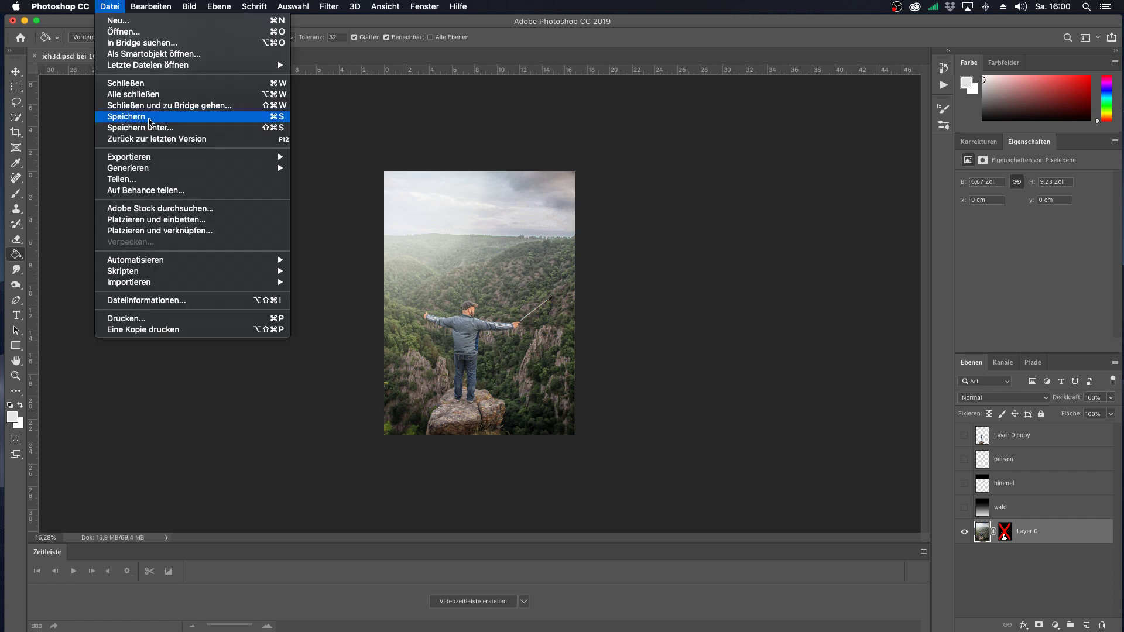
click(141, 128)
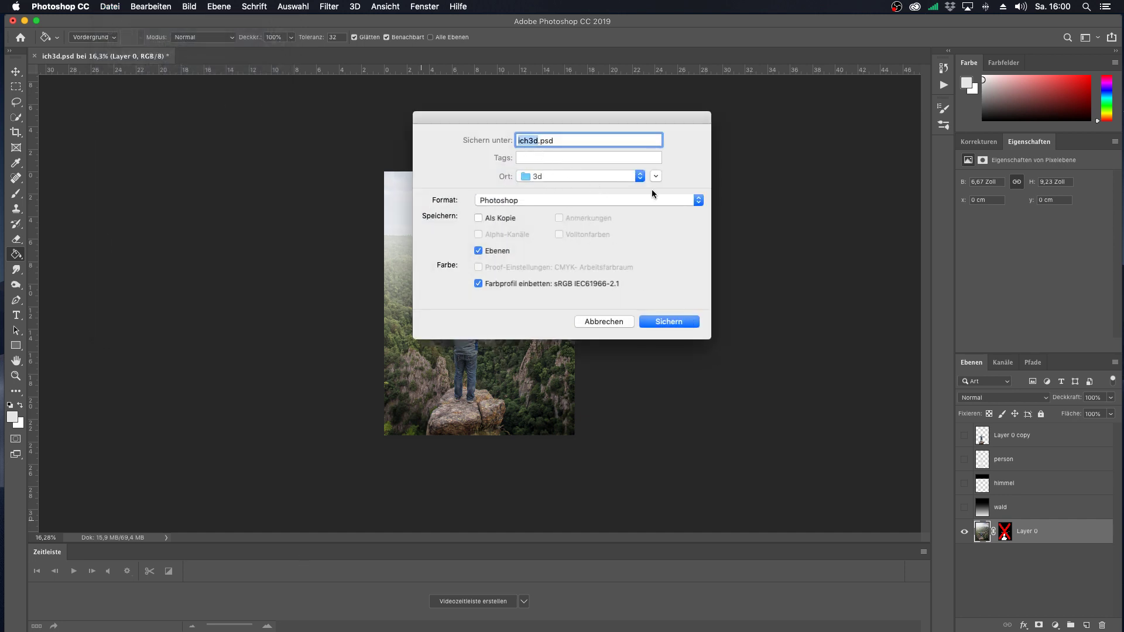
text(3d)
click(508, 201)
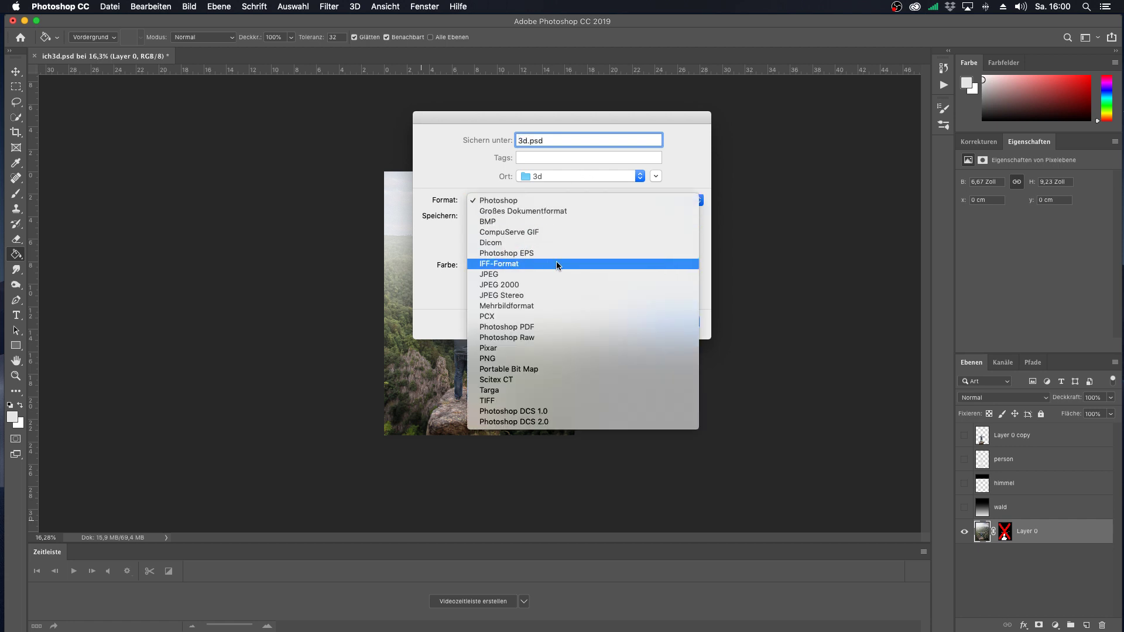
click(526, 358)
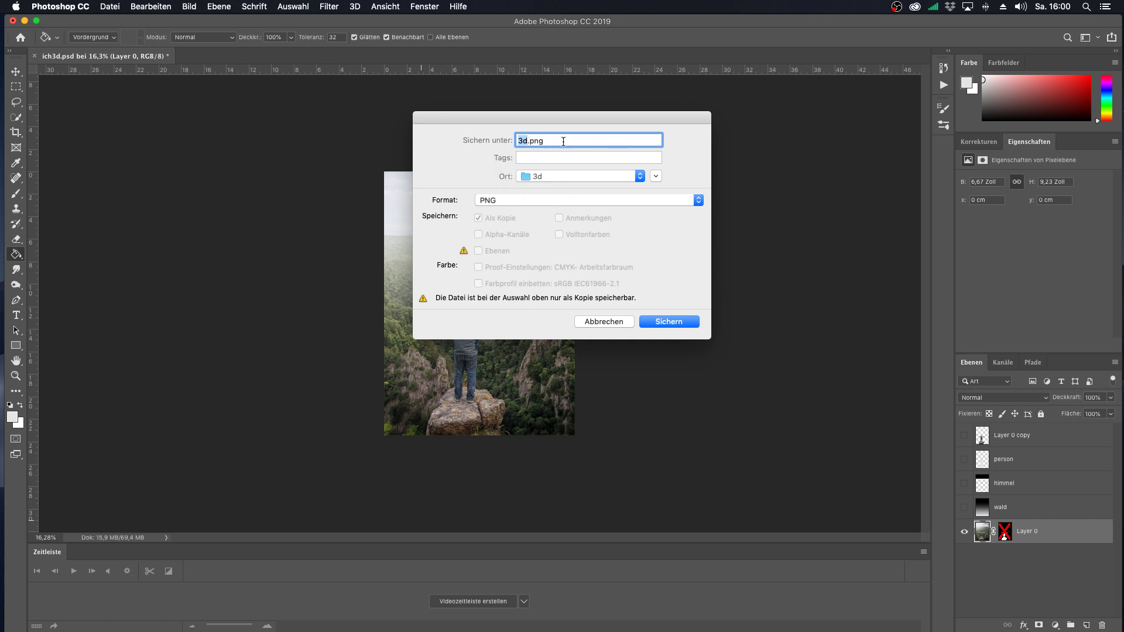
click(681, 324)
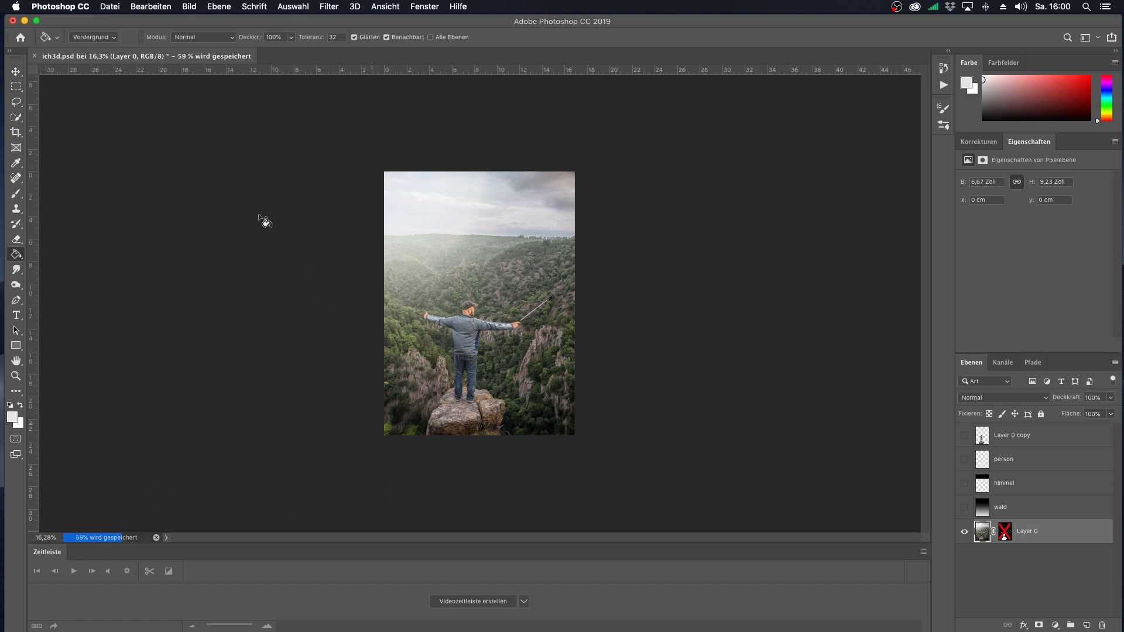
Step: Check the 3d folder in Finder for both exported PNG files, and return to Photoshop to check the saving progress
click(24, 21)
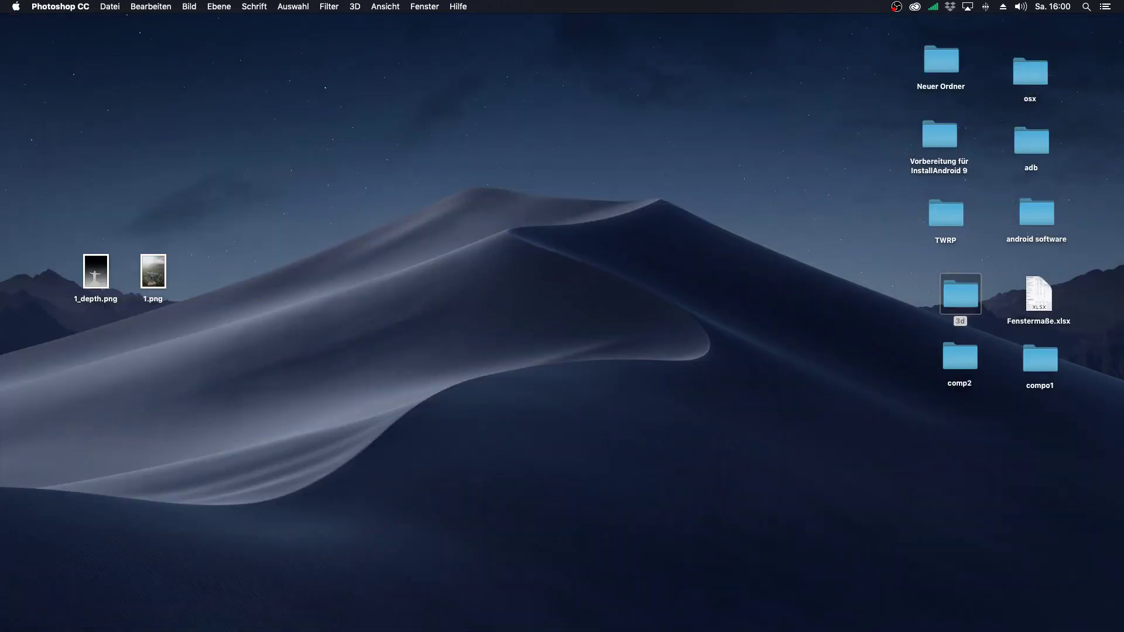
click(23, 333)
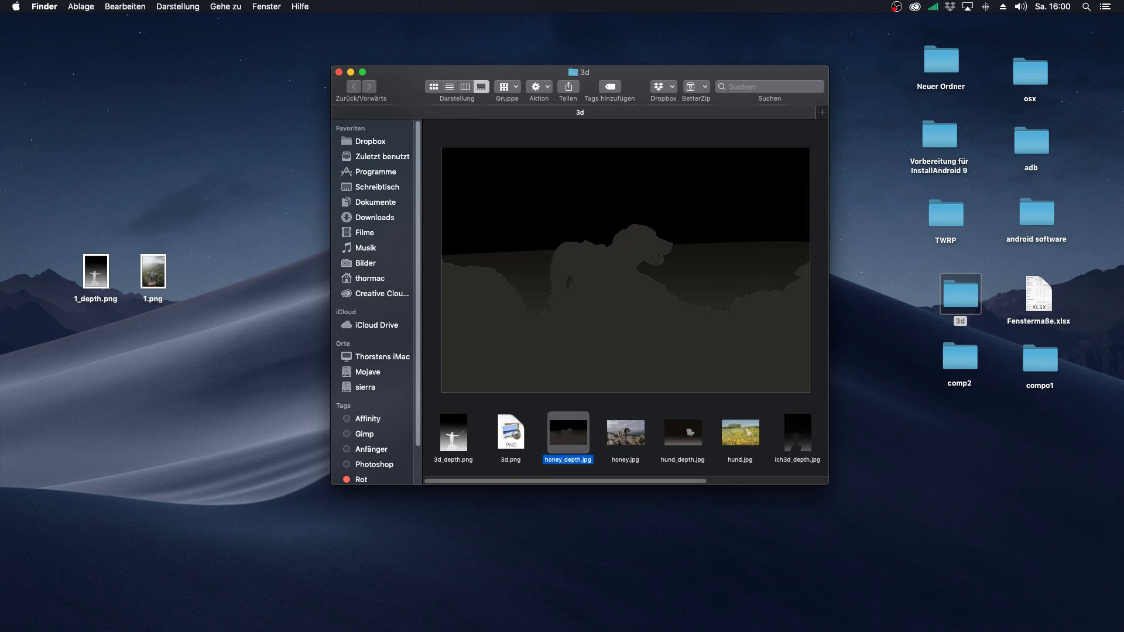
key(super+Tab)
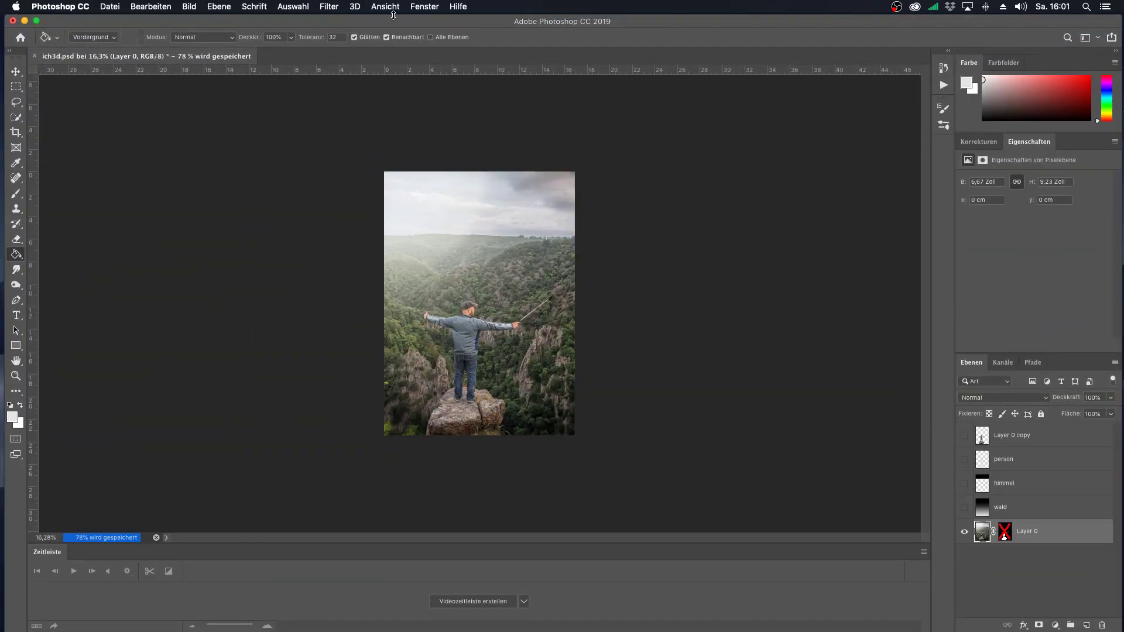
drag(394, 22, 401, 23)
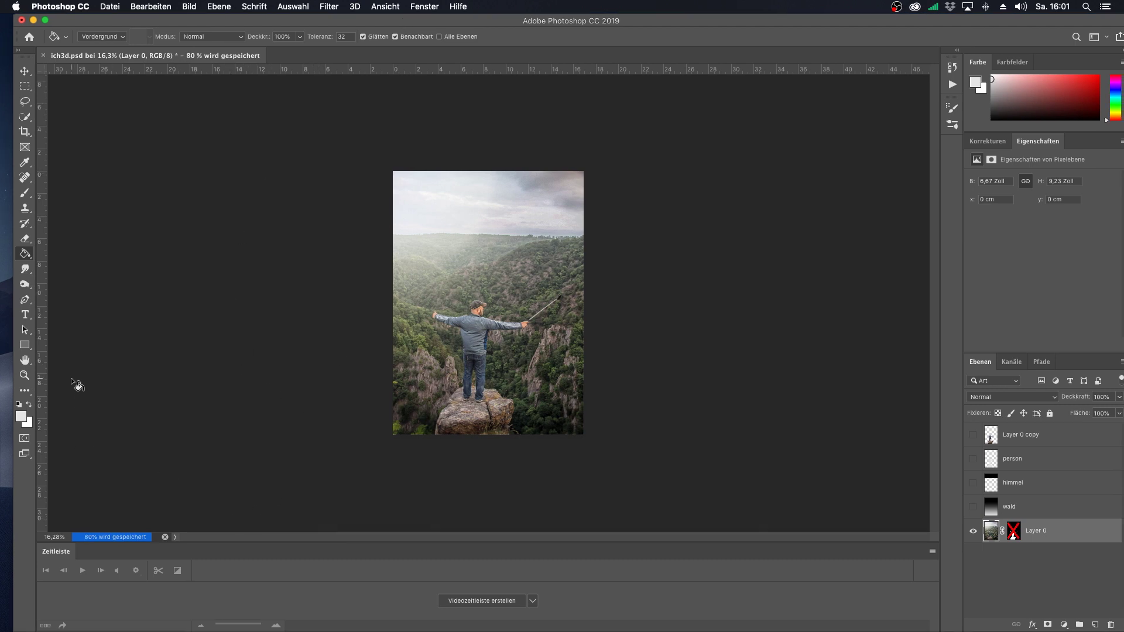
Step: Switch to Finder, move the 3d folder window aside, and move 3d_depth.png and 3d.png onto the desktop
click(33, 23)
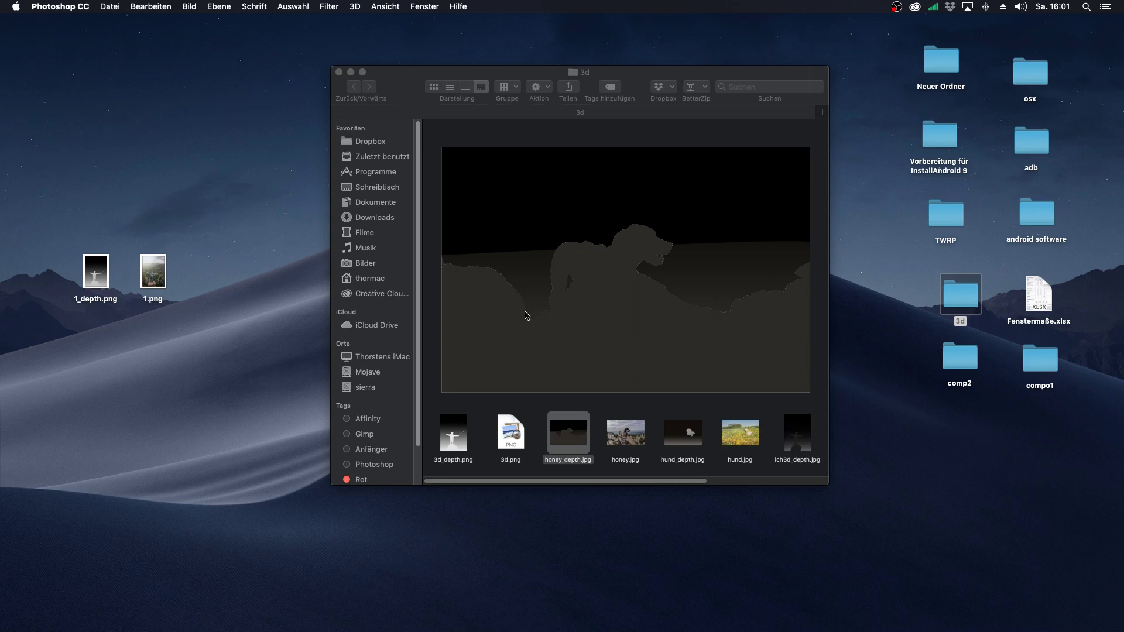
drag(675, 75, 907, 35)
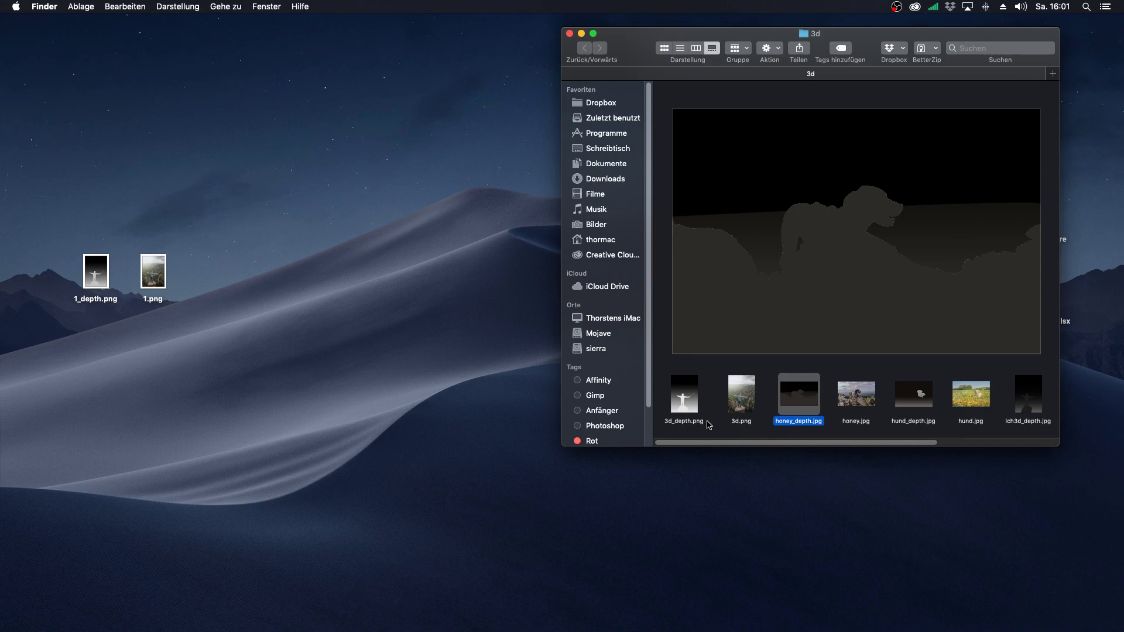
drag(677, 430, 460, 175)
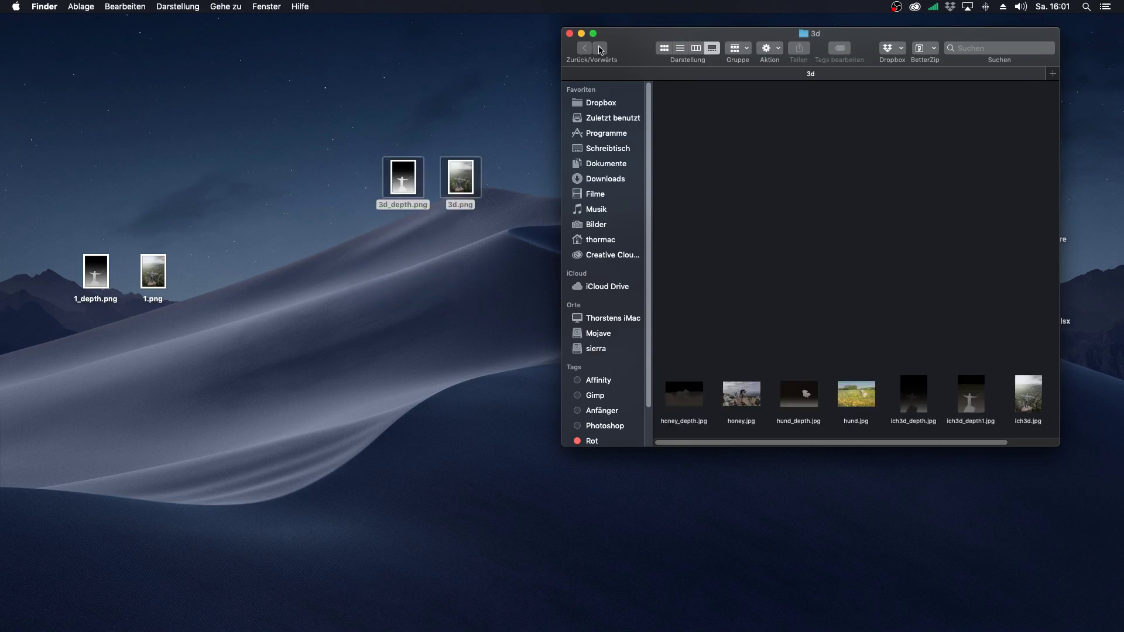
Step: Minimise the 3d folder window, switch to the Facebook page in Chrome and move the browser window fully into view
click(583, 35)
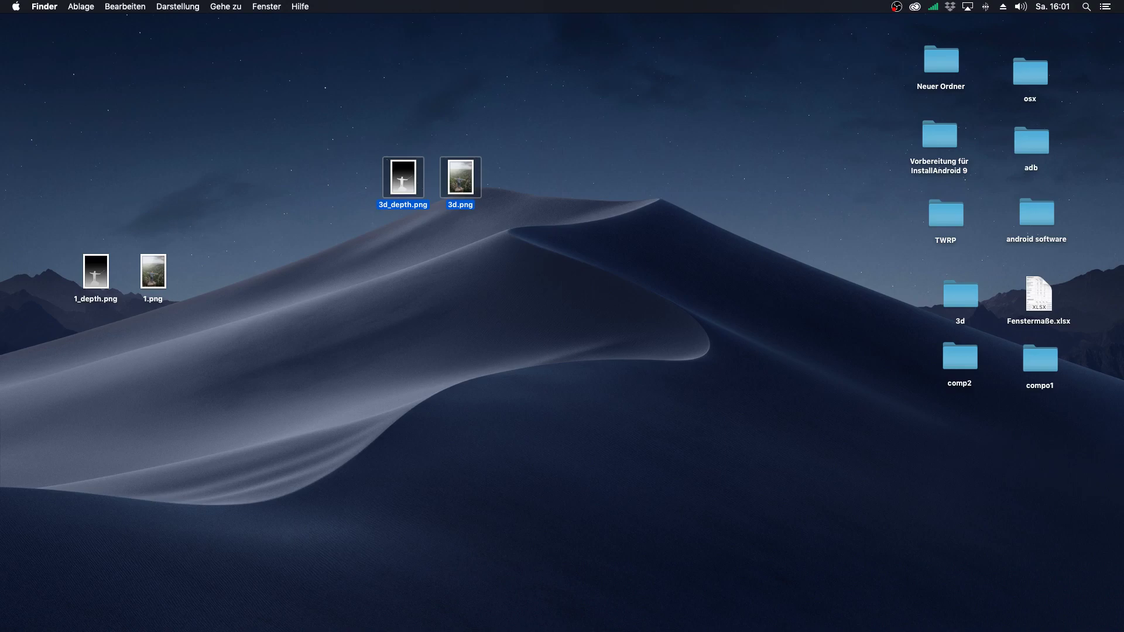
key(super+Tab)
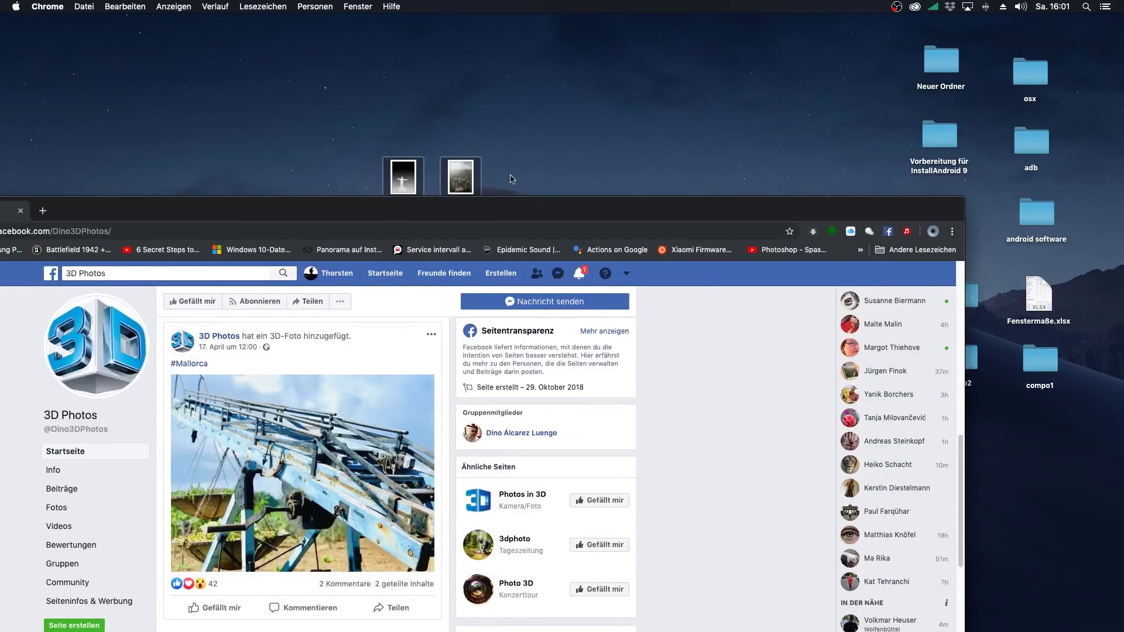
click(475, 181)
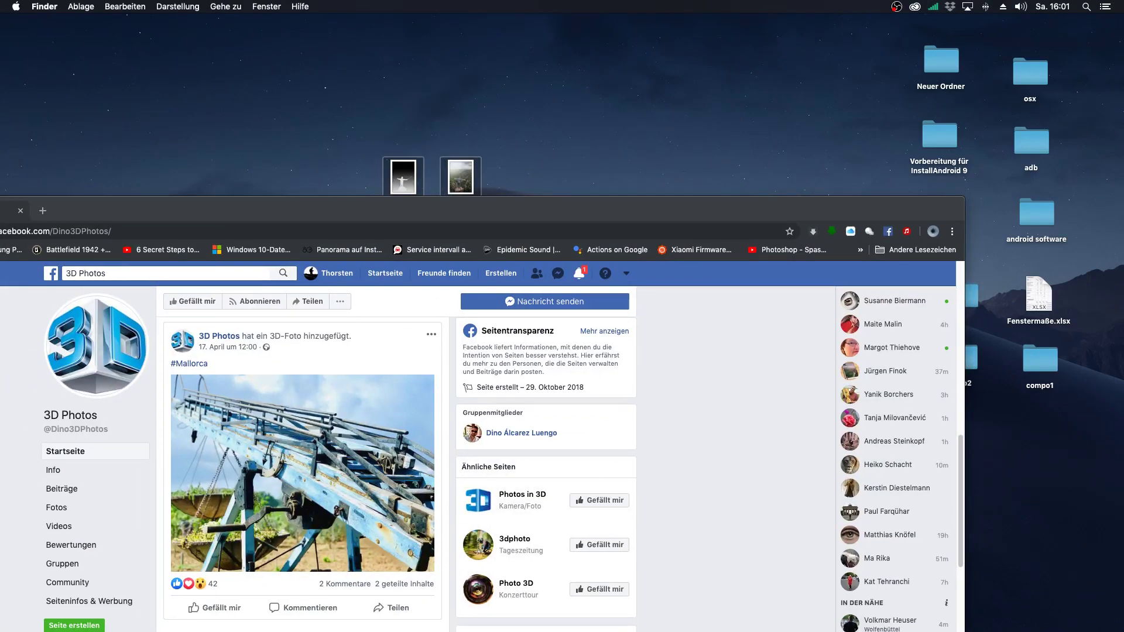
key(super+shift+4)
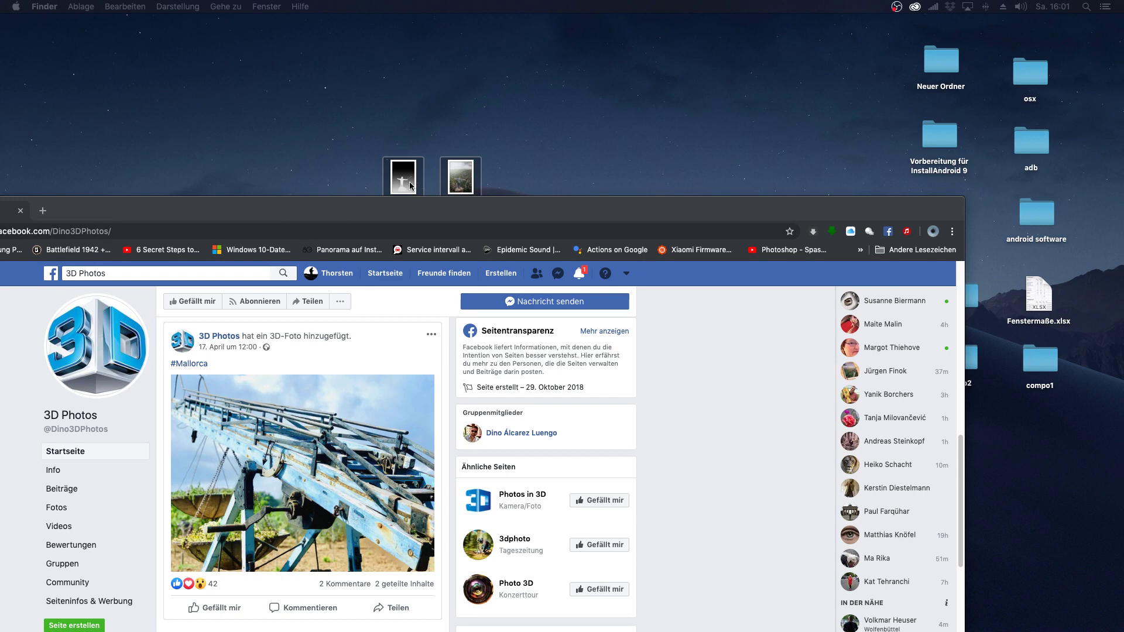
key(Escape)
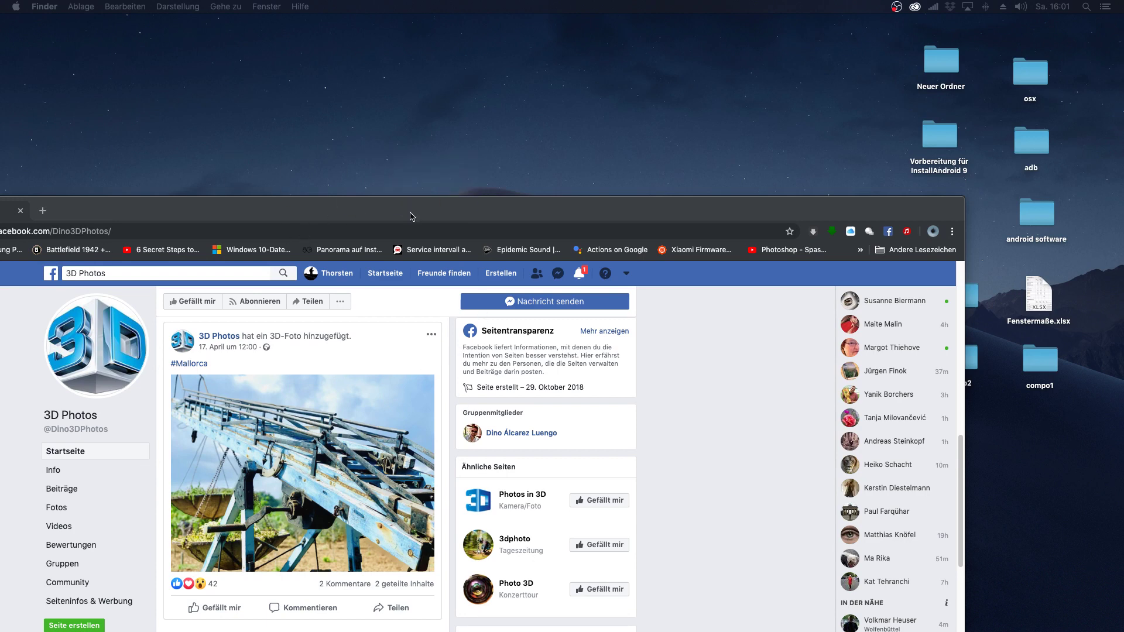
drag(409, 216, 567, 35)
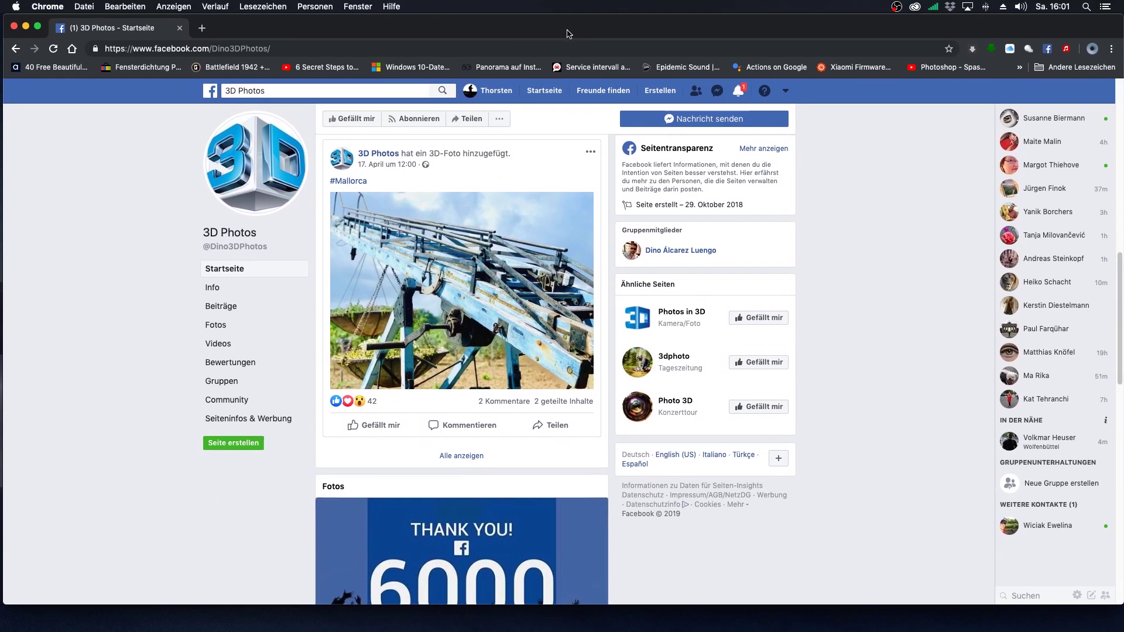
Step: Start a new post on the Facebook news feed and add the photo PNG together with its matching depth map PNG
click(210, 90)
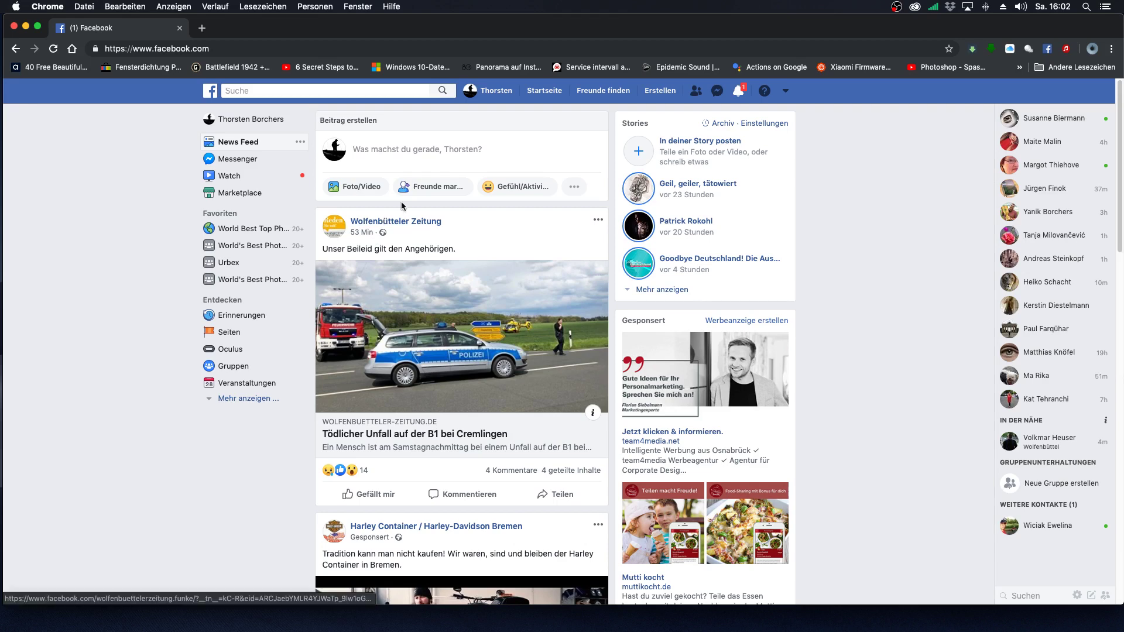
click(382, 153)
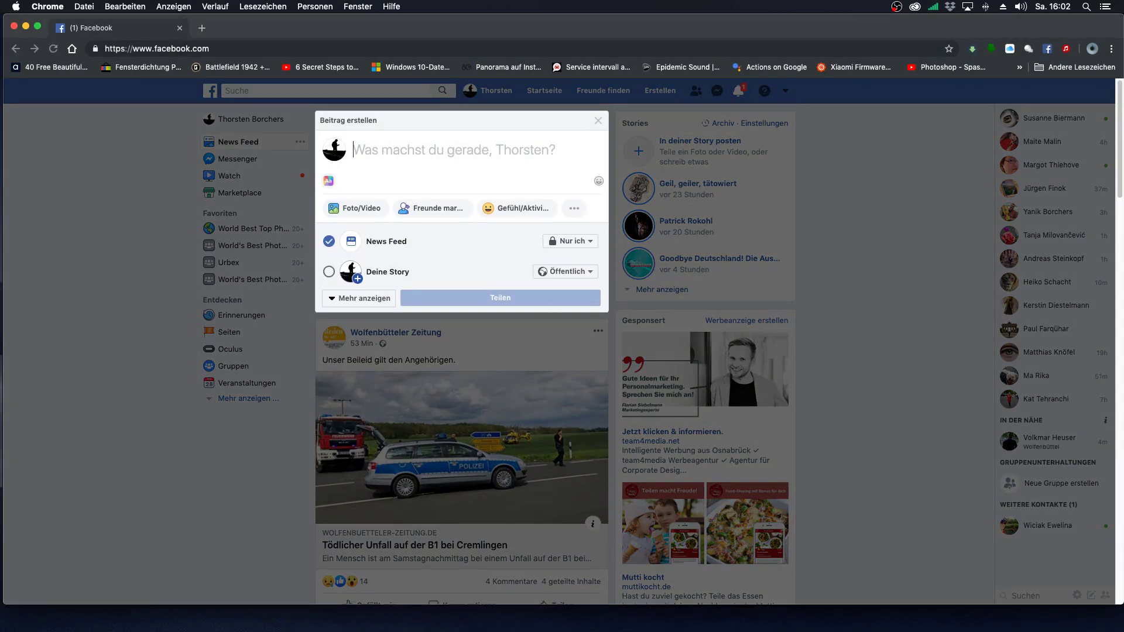
drag(351, 281, 412, 177)
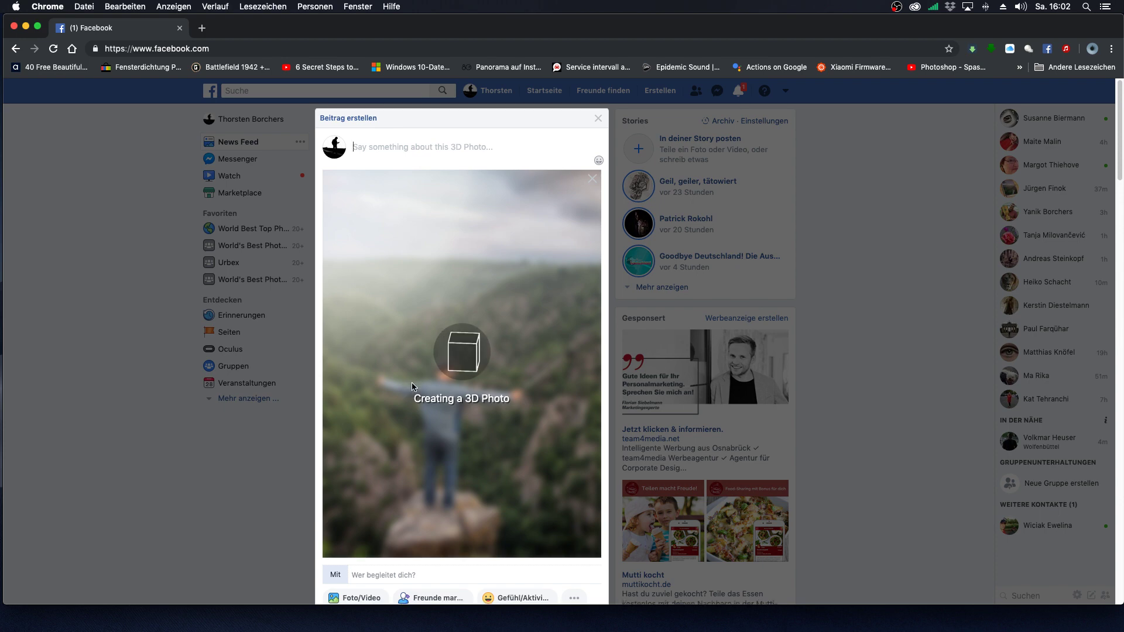
Step: Check the post's audience setting and the generated 3D photo preview, and minimise the browser window
scroll(383, 446, down, 3)
scroll(383, 446, down, 2)
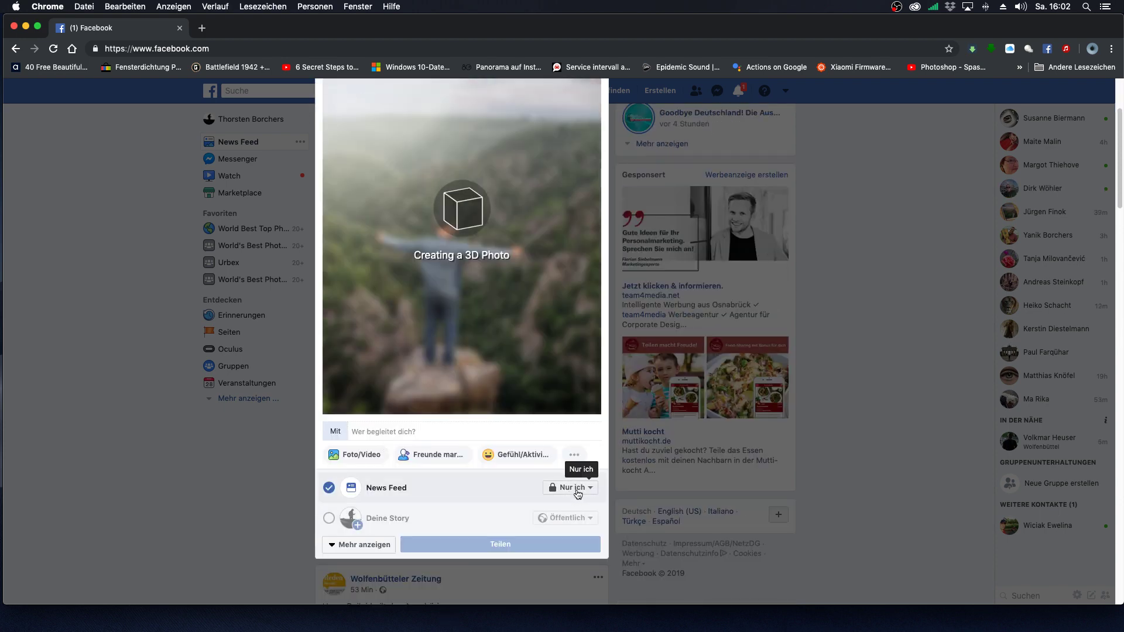
scroll(465, 506, up, 1)
scroll(465, 507, up, 1)
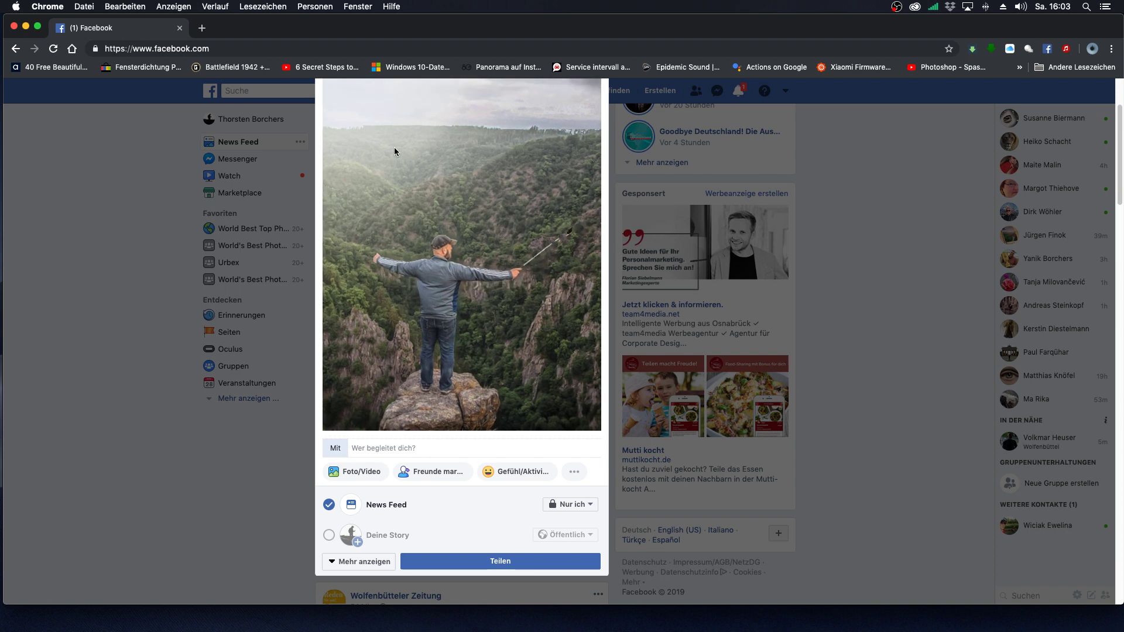
click(25, 26)
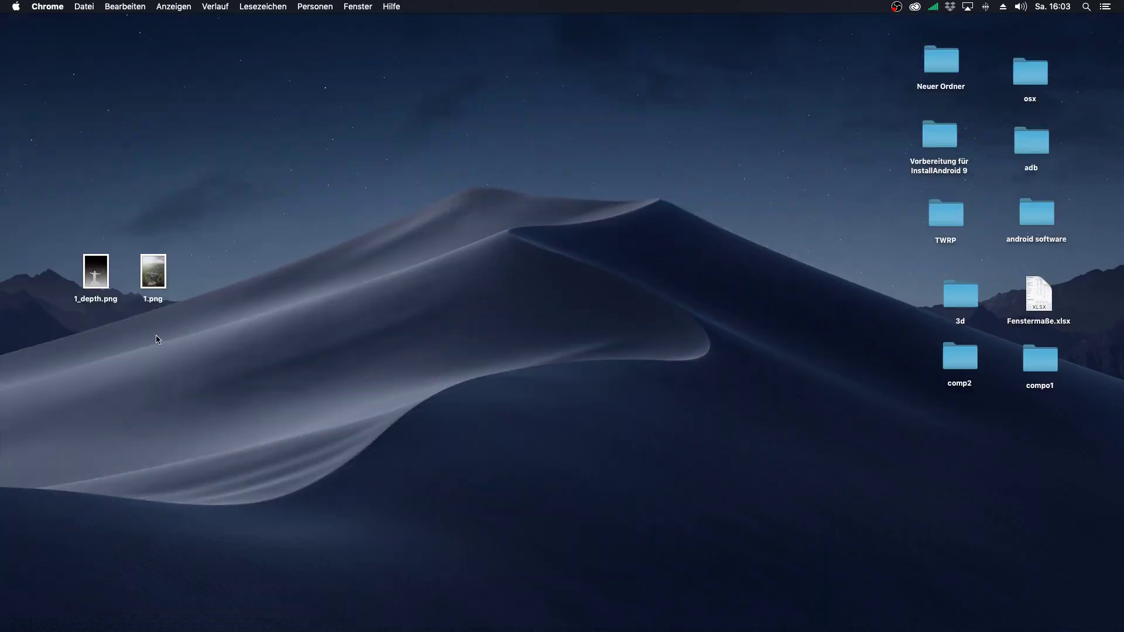